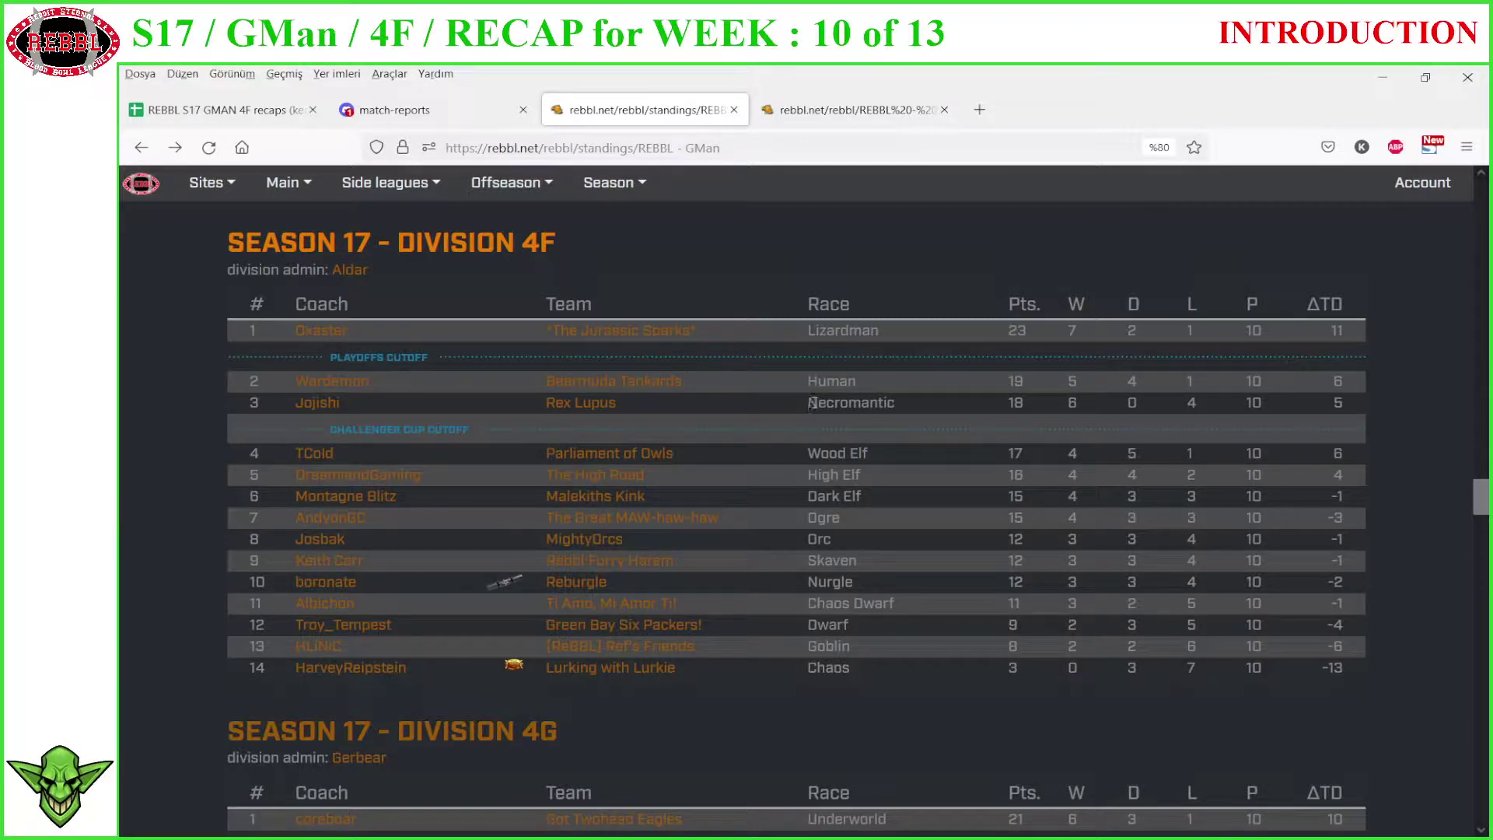
- Review the Season 17 Division 4F standings, highlighting the Necromantic and Chaos Dwarf entries and the last-placed Chaos team's points and wins
drag(815, 403, 919, 416)
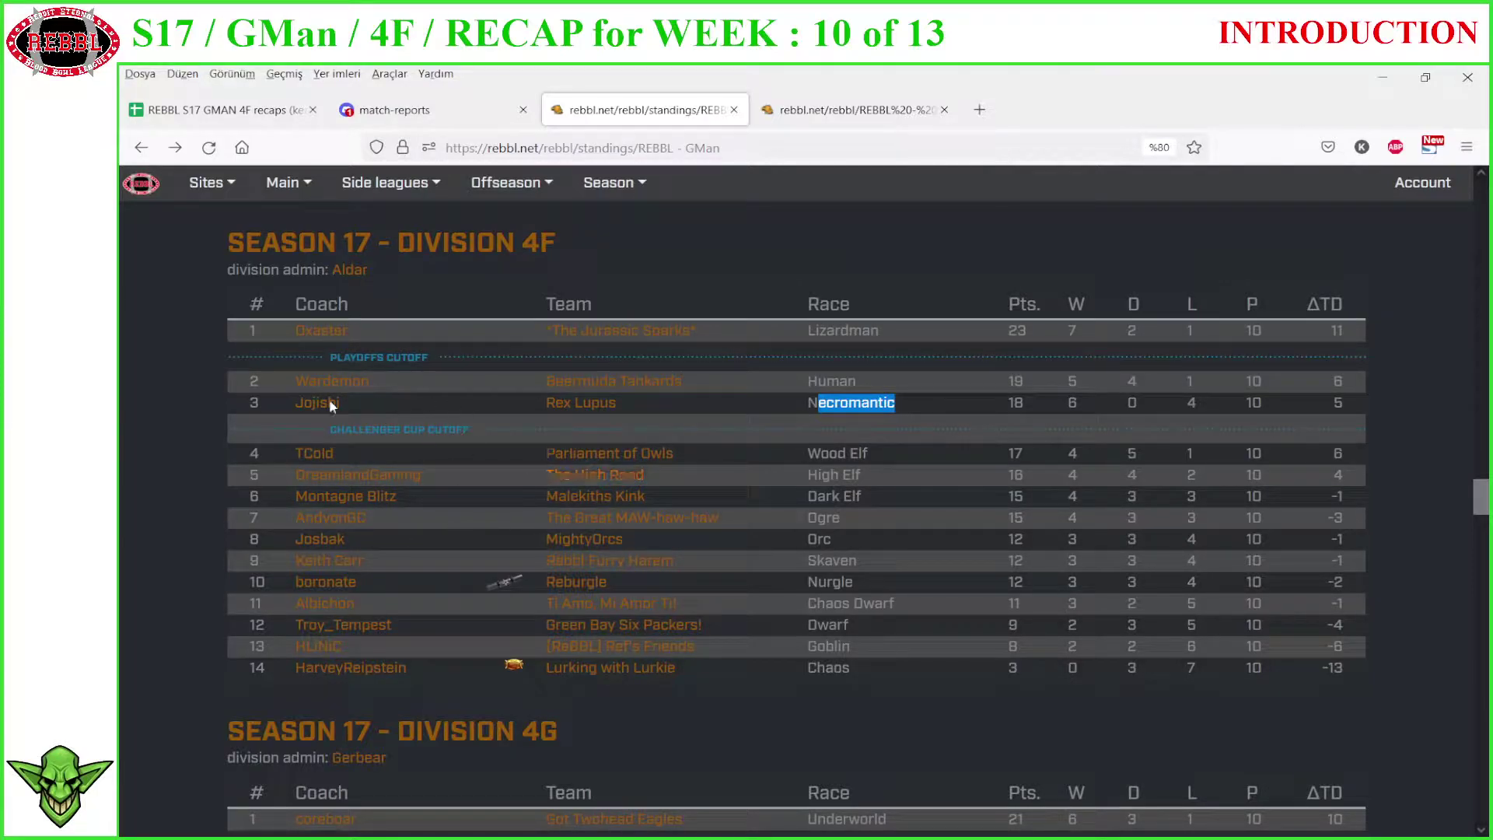
click(139, 411)
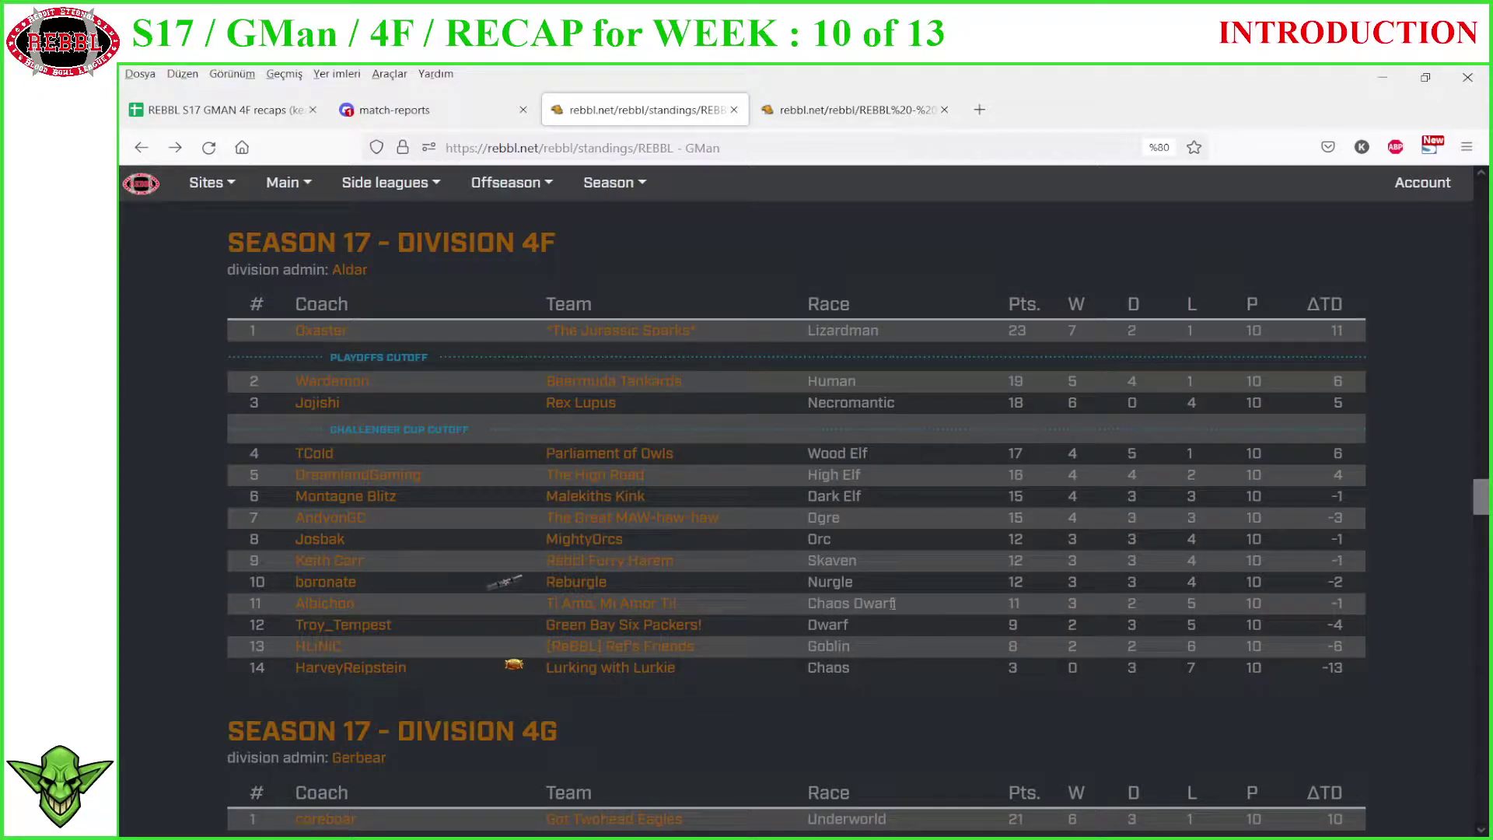
drag(894, 602, 808, 607)
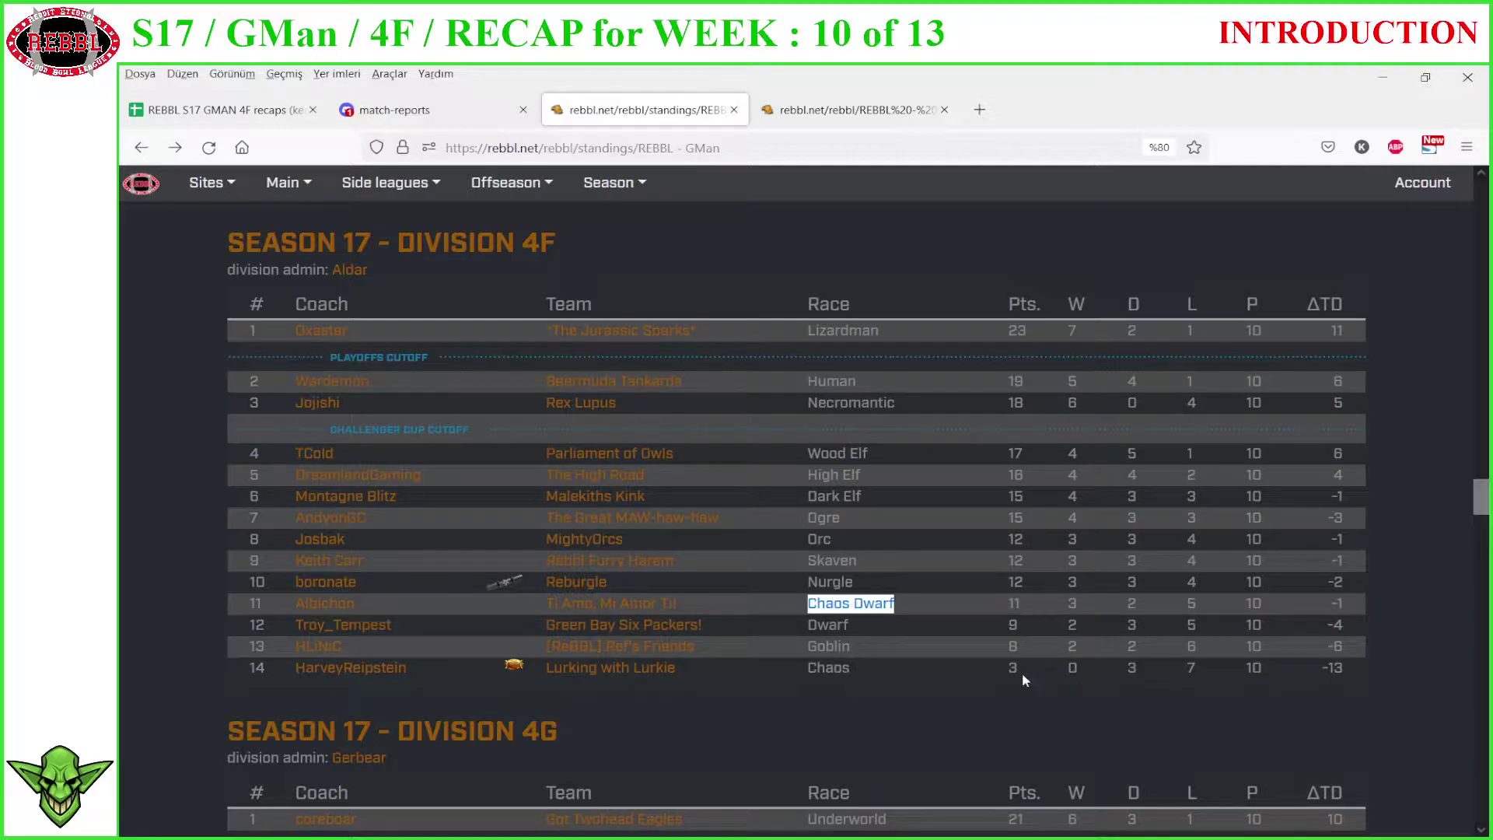
drag(1015, 667, 1008, 670)
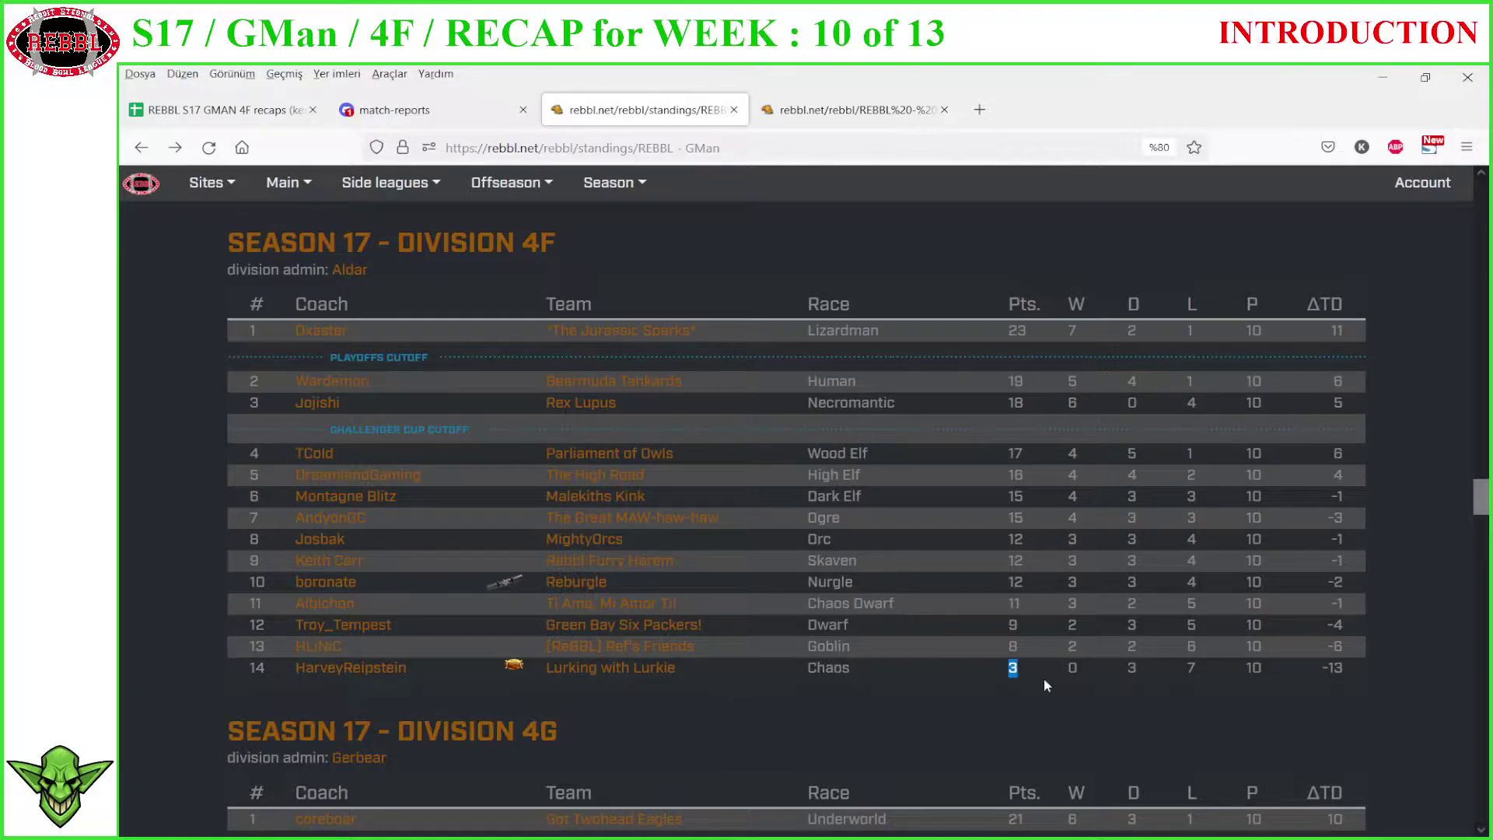
drag(1079, 673, 1068, 670)
- Switch to the REBBL S17 GMAN 4F recaps spreadsheet and examine the week 10 results and guesses on the PREDICTIONs sheet
click(232, 112)
click(282, 816)
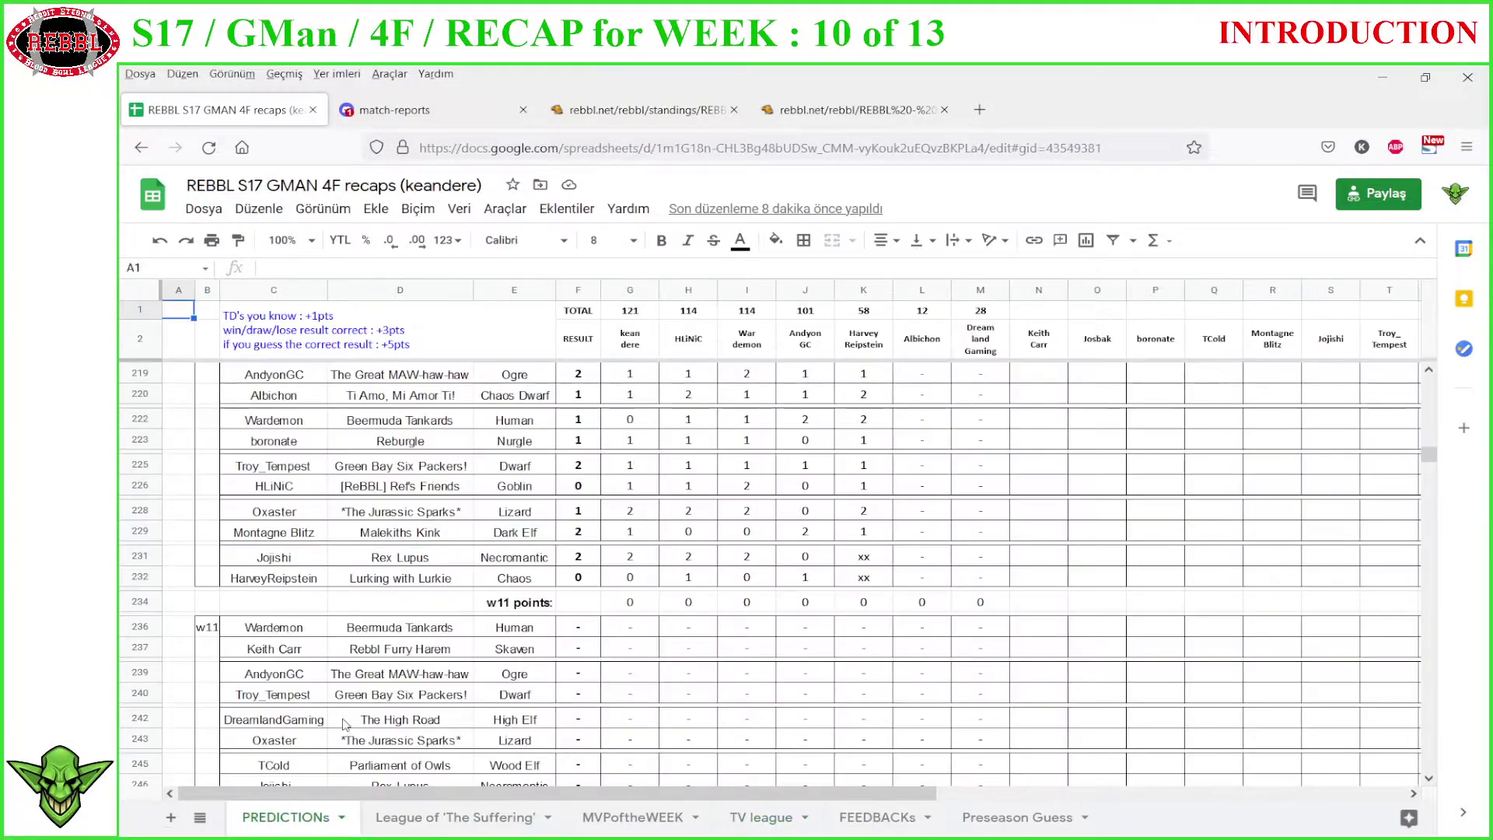
scroll(544, 568, up, 2)
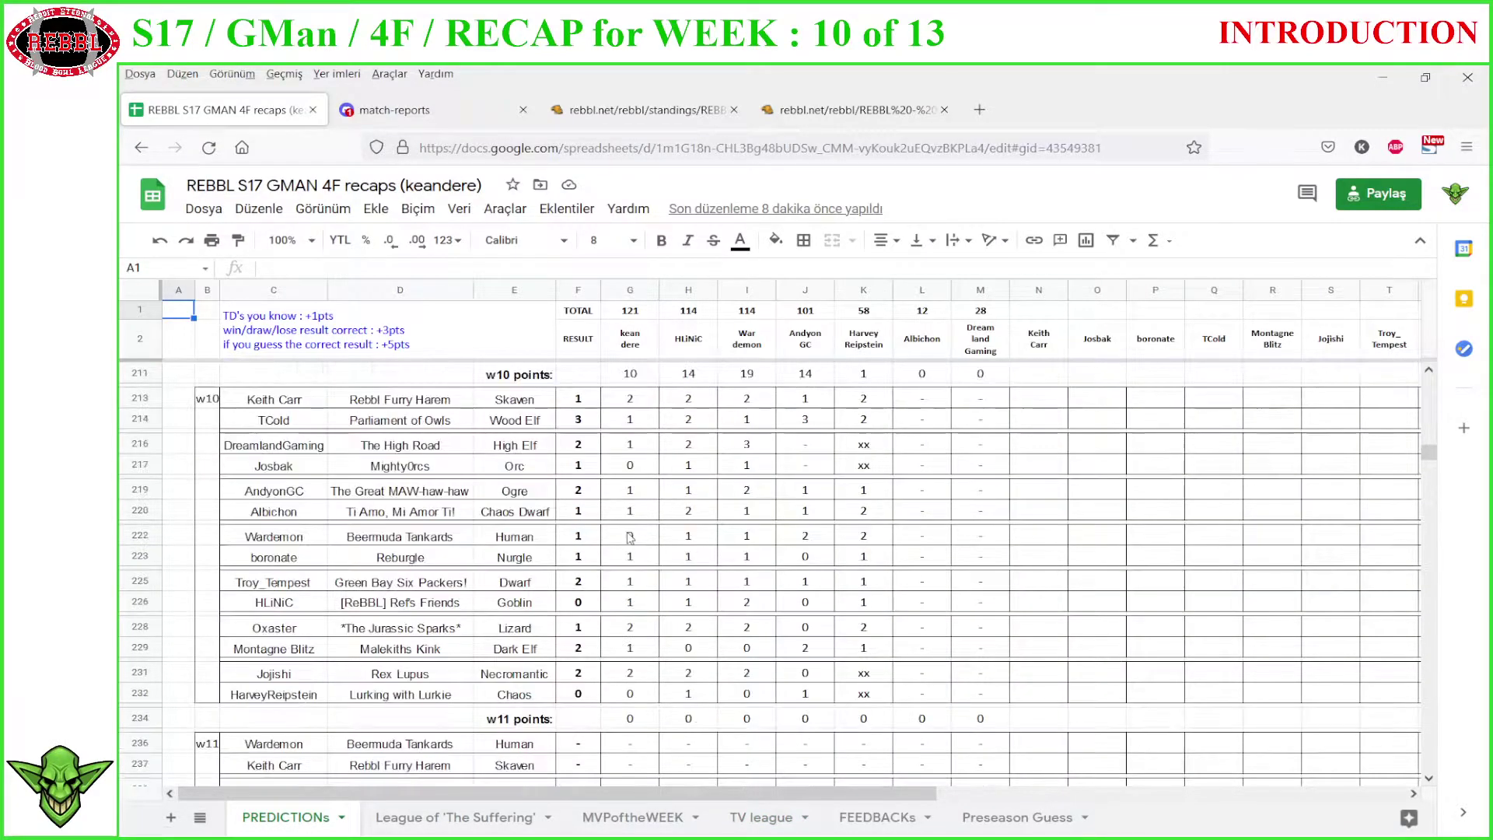
scroll(629, 537, down, 3)
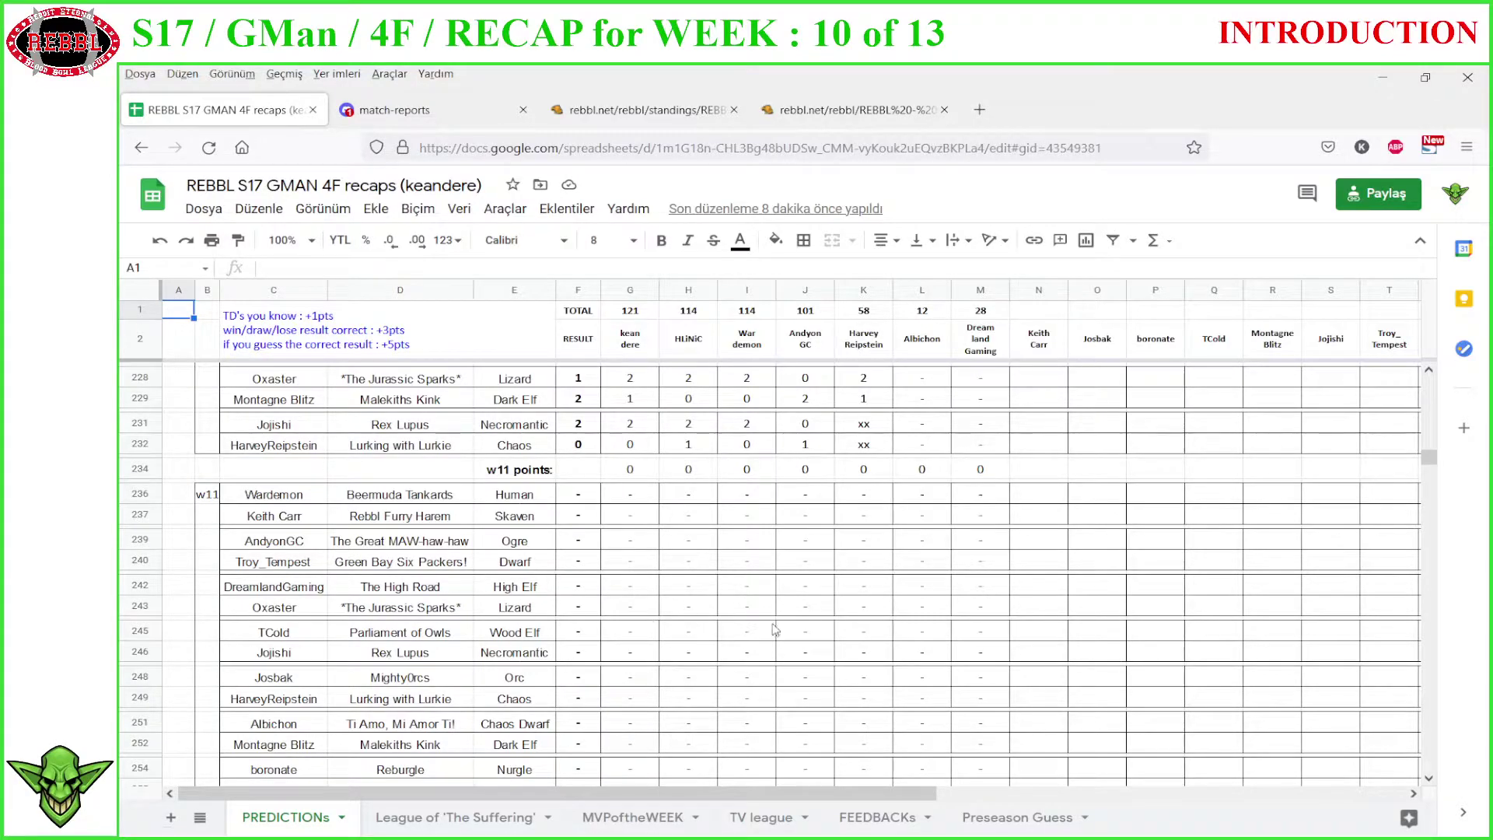
scroll(704, 598, up, 5)
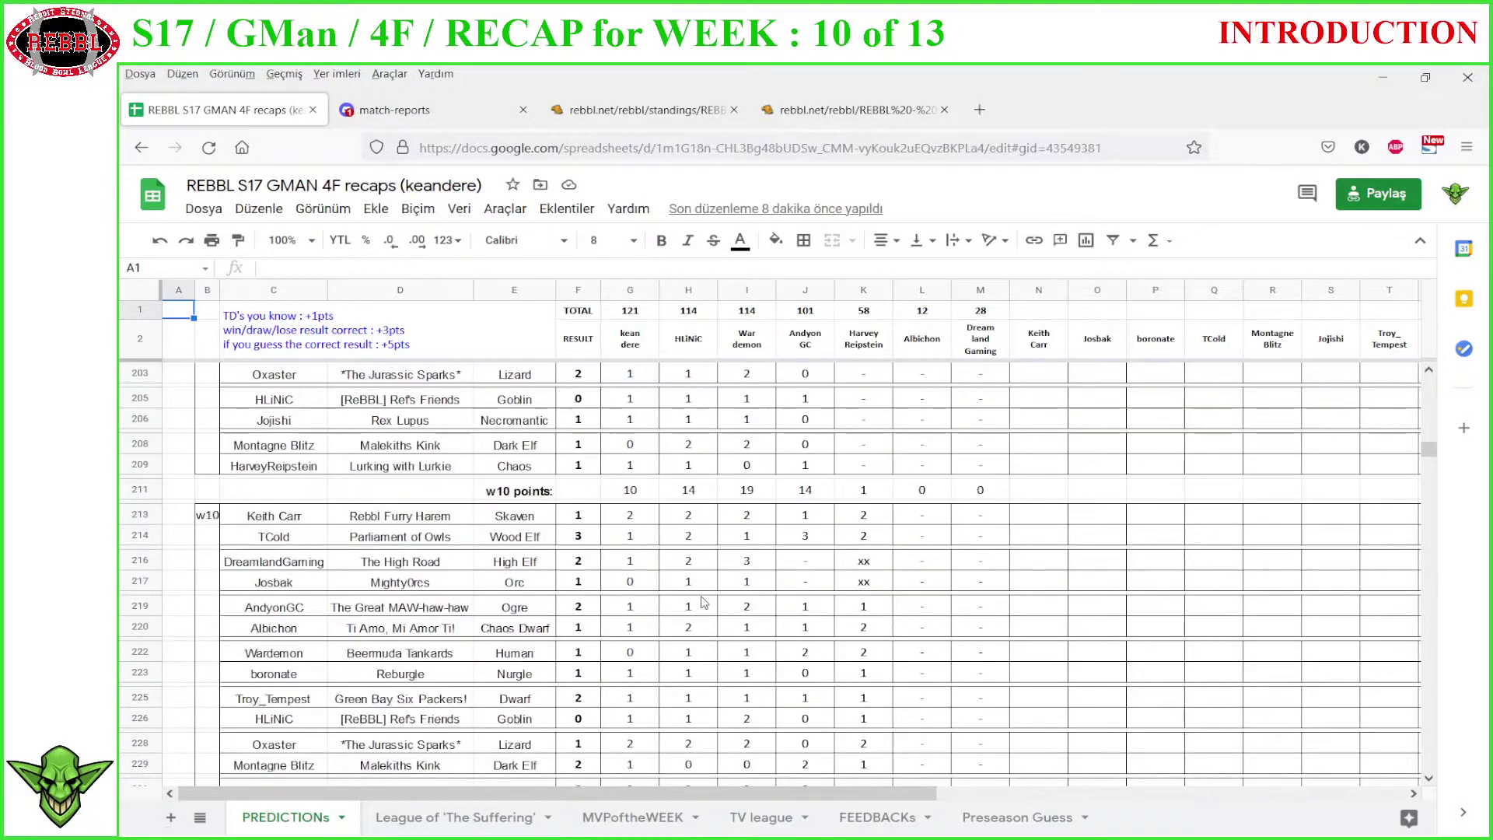
scroll(678, 588, down, 2)
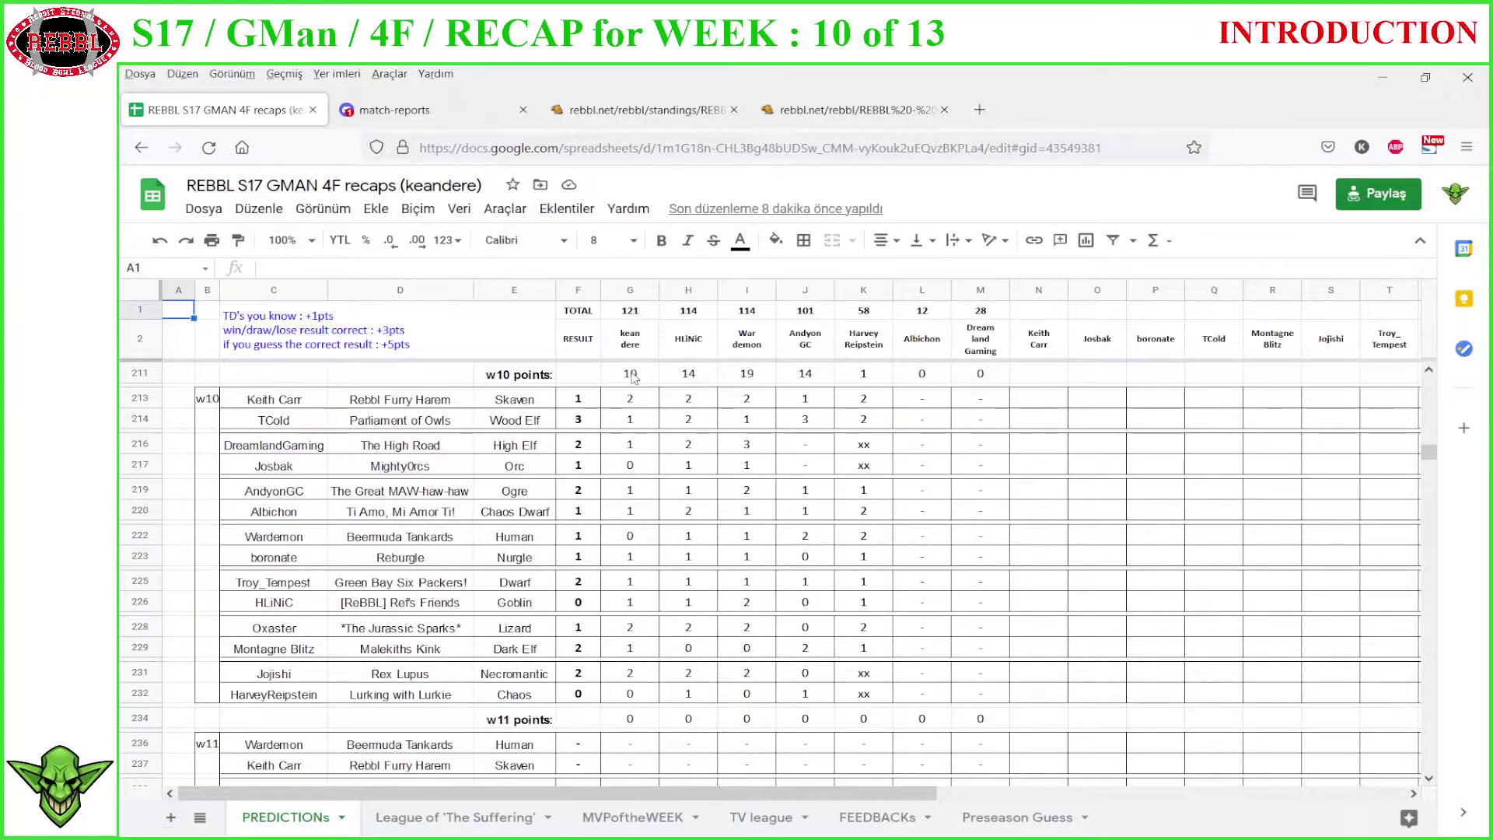
- Compare the predictors' w10 points in row 211 of the PREDICTIONs sheet
click(747, 375)
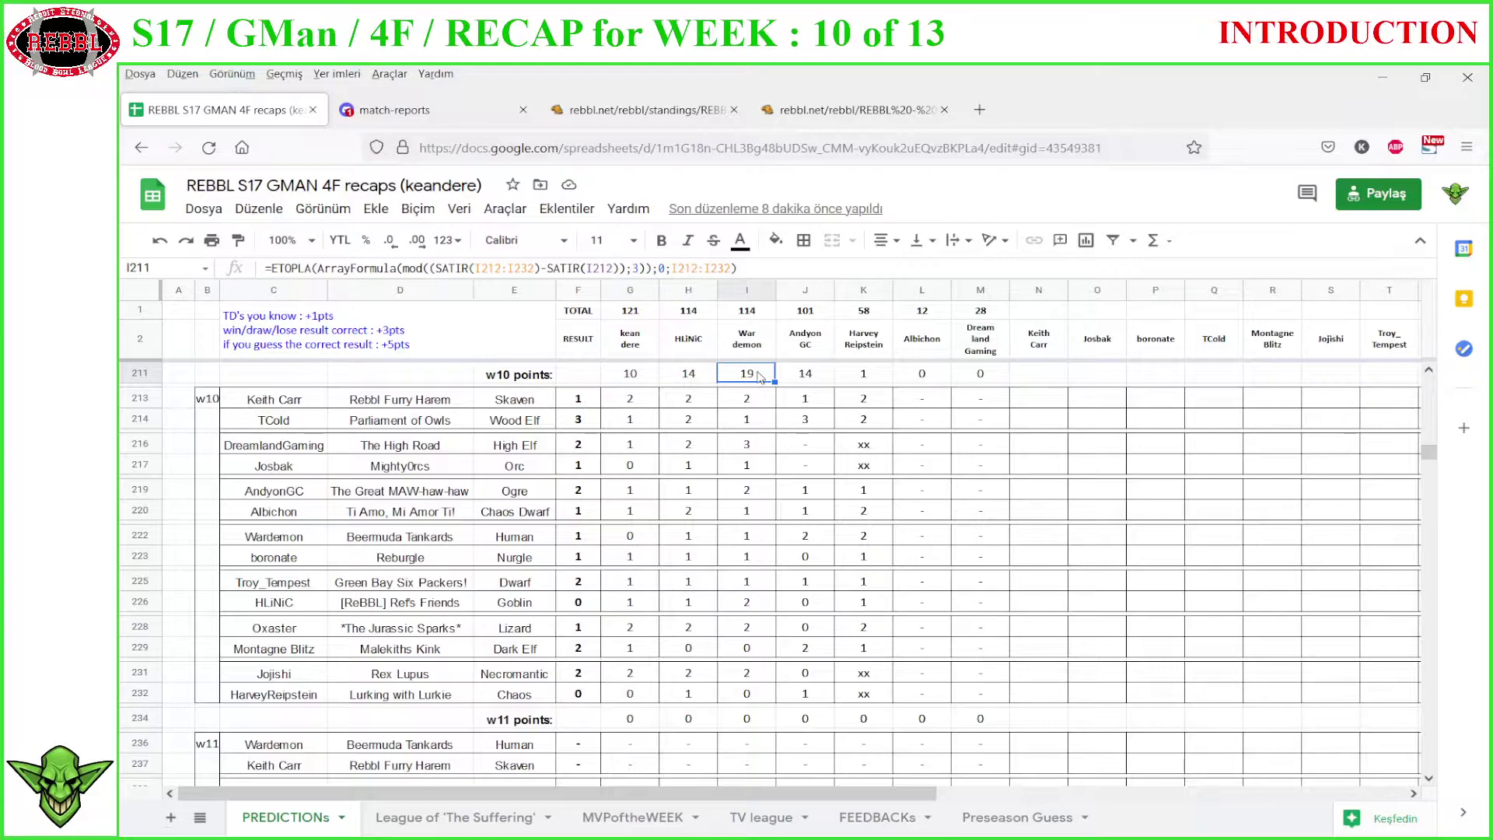
click(878, 379)
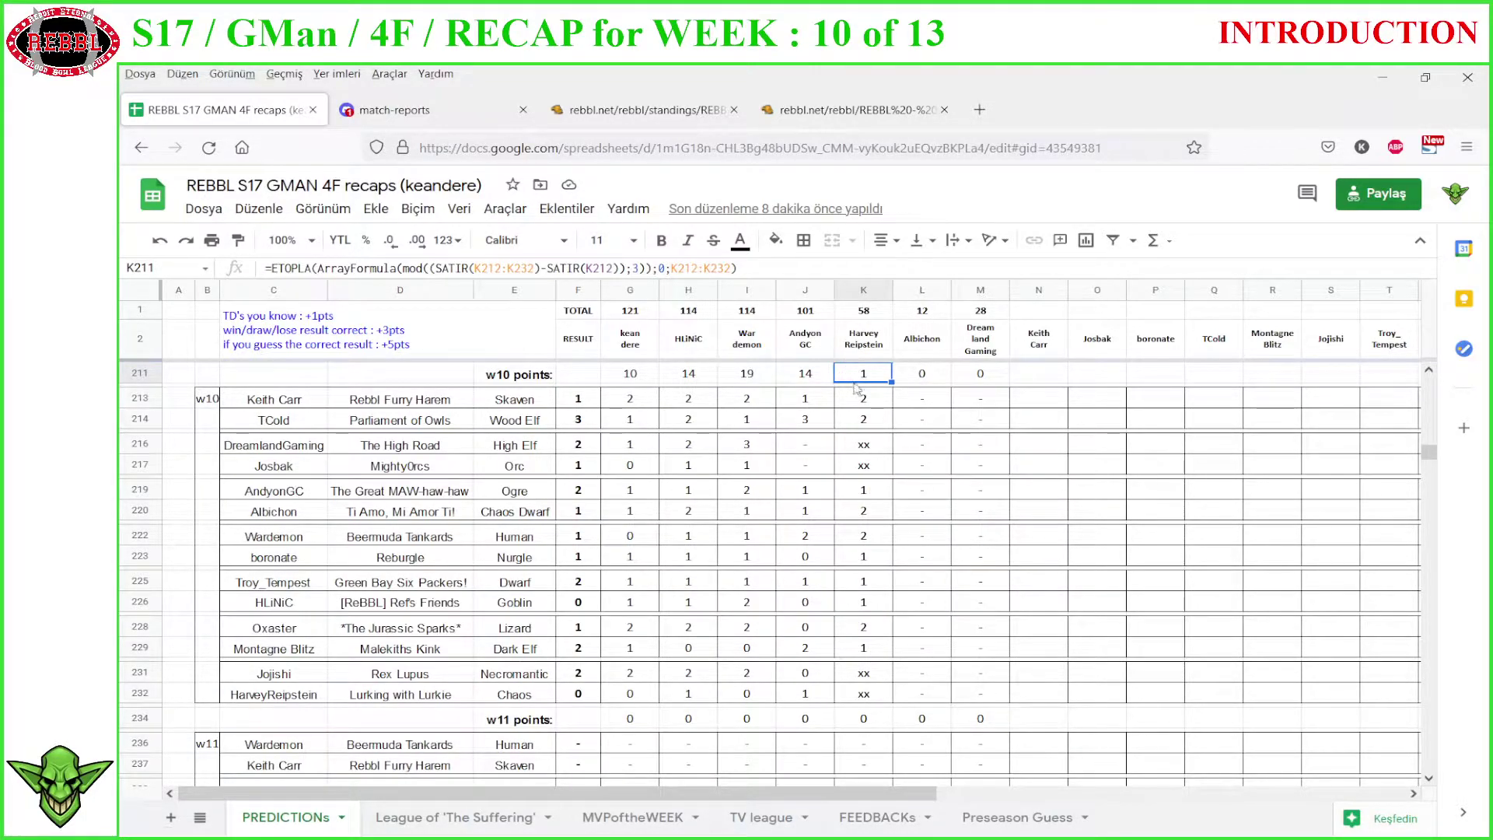
click(703, 381)
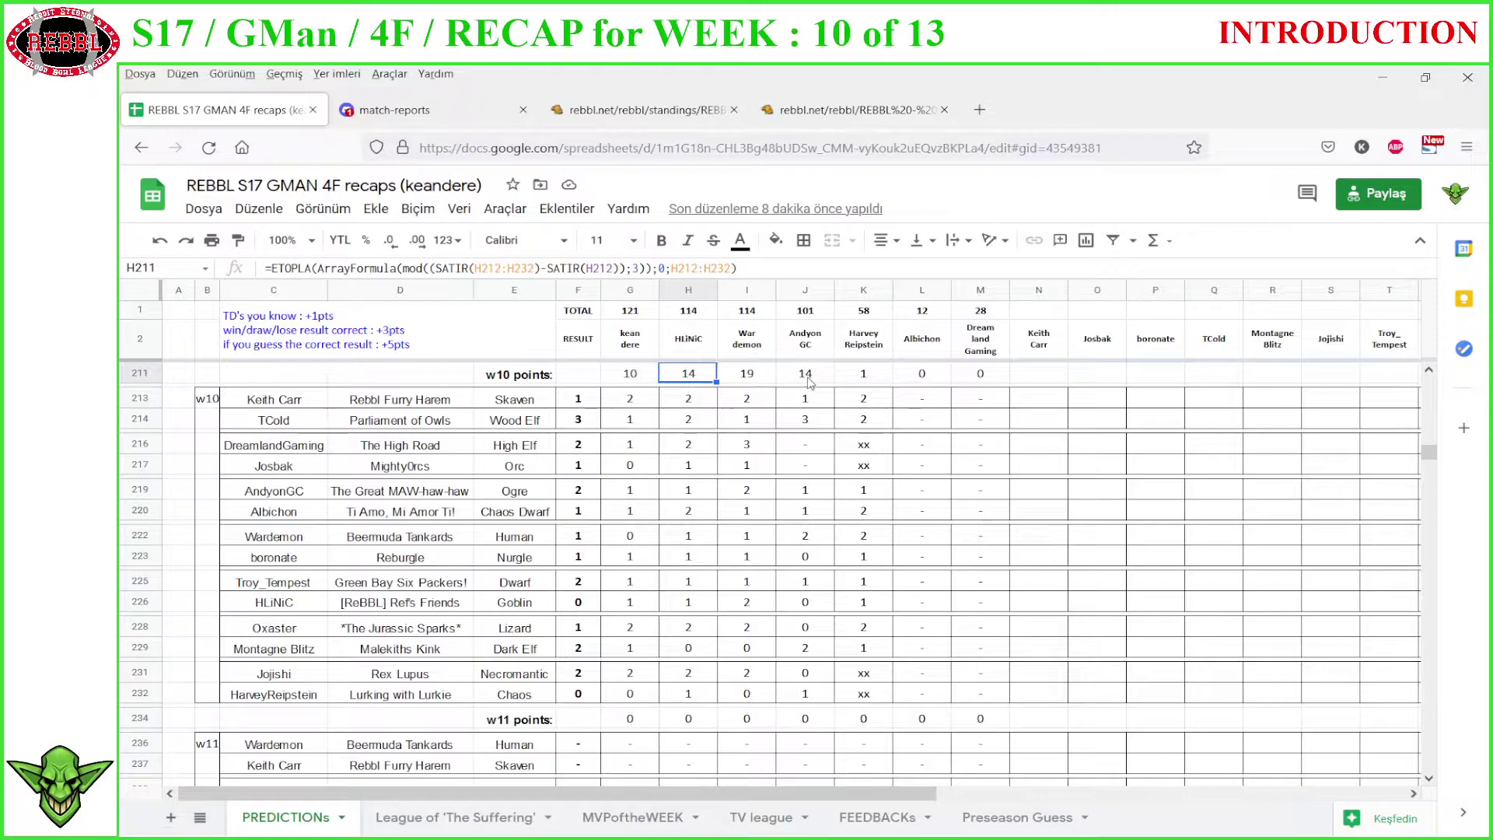
click(809, 381)
click(615, 377)
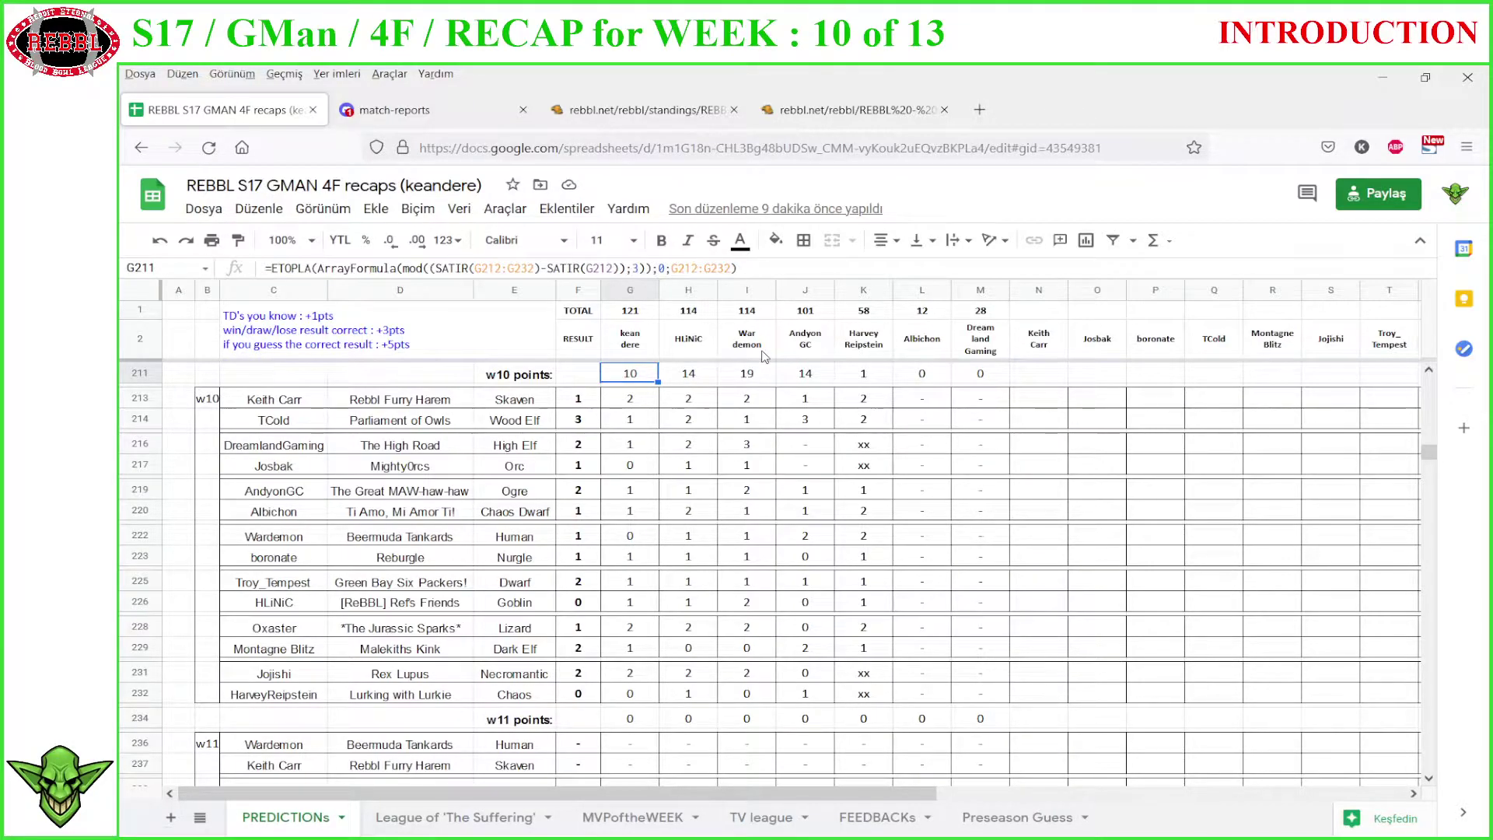
scroll(696, 385, down, 3)
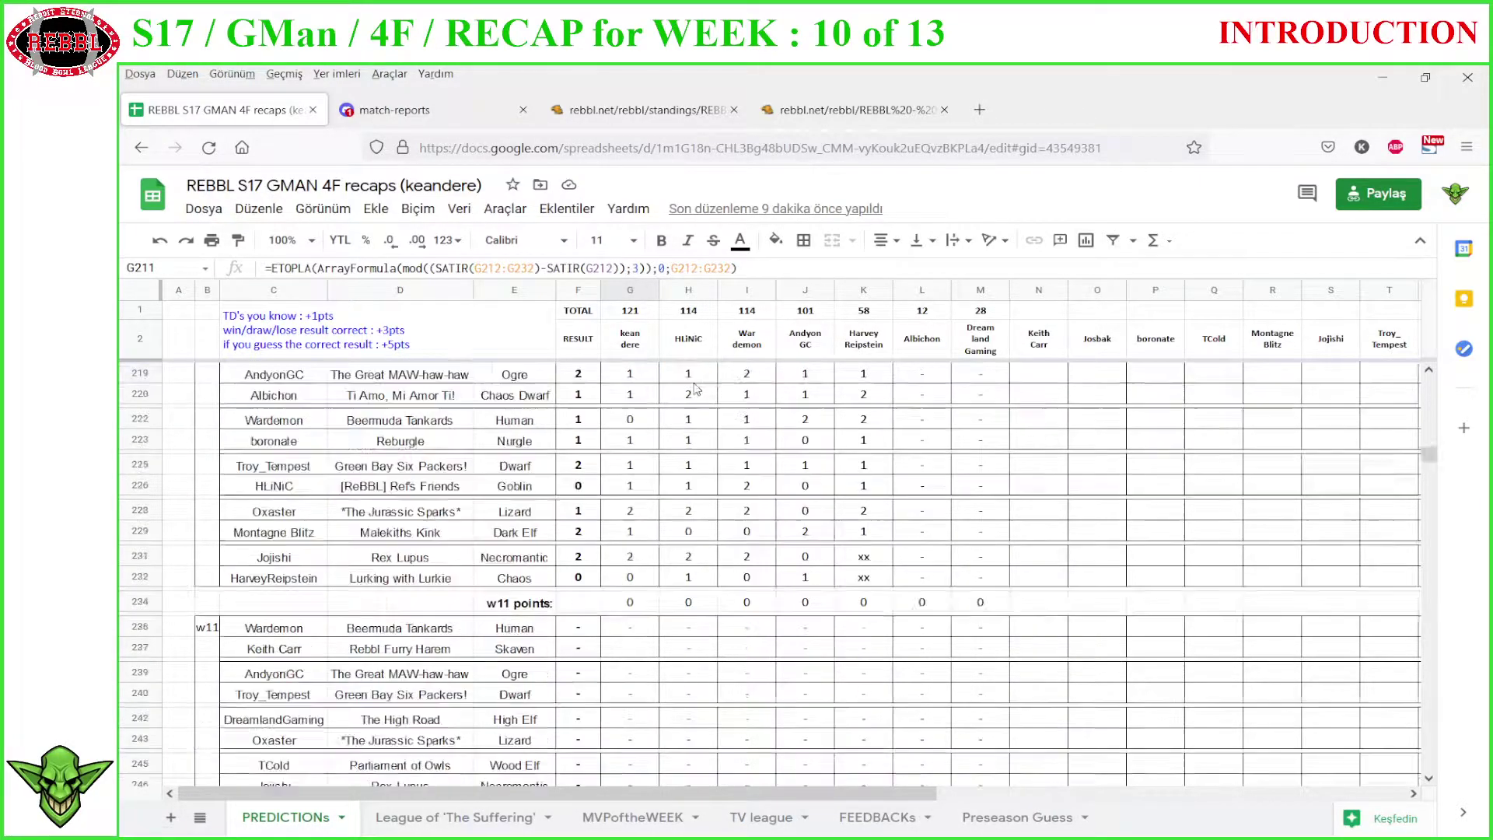
scroll(694, 383, up, 3)
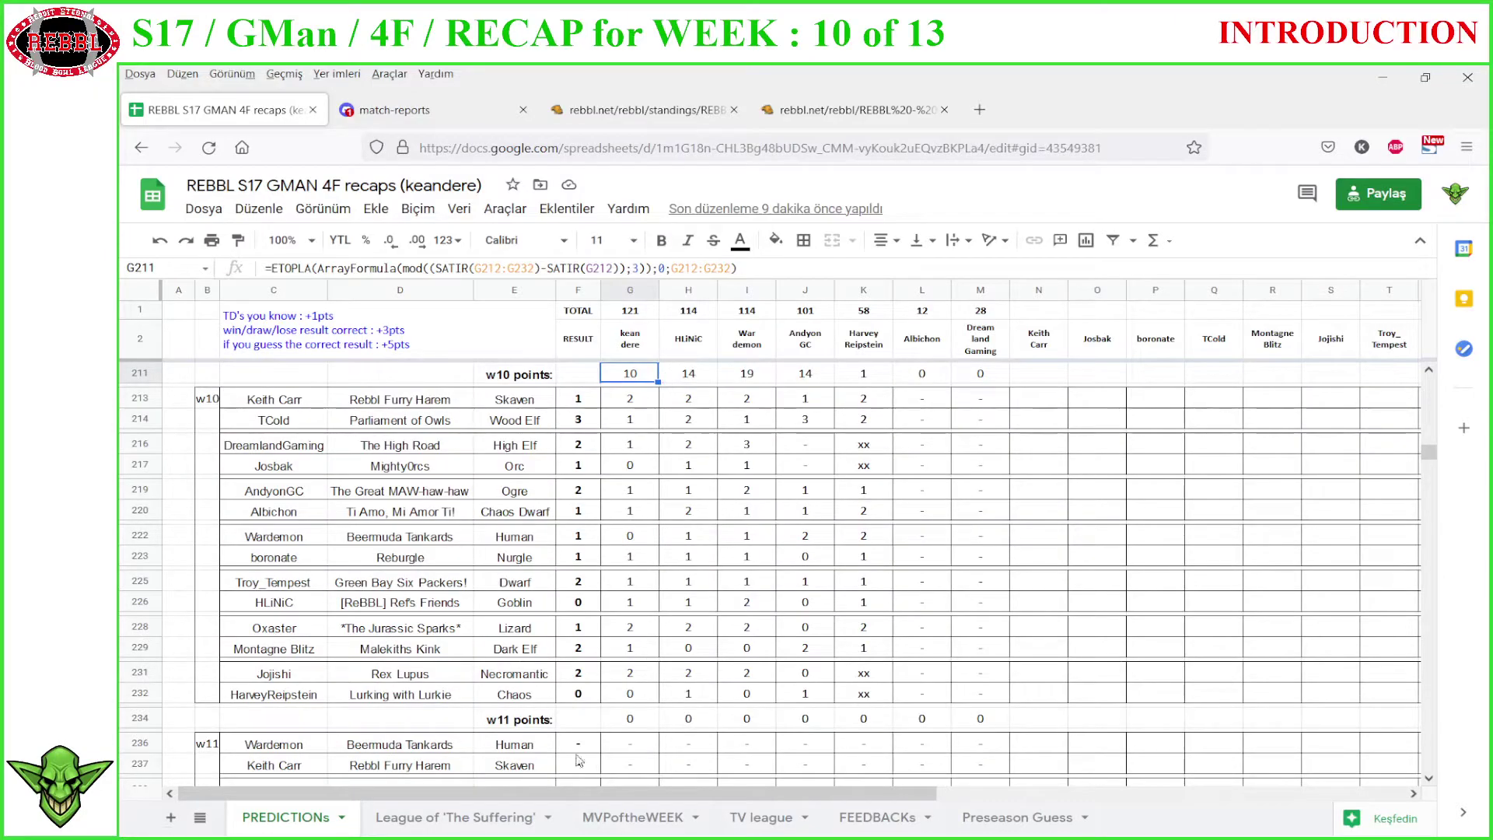
- On the League of 'The Suffering' sheet, fill the W8 total cell N17 with yellow
click(478, 826)
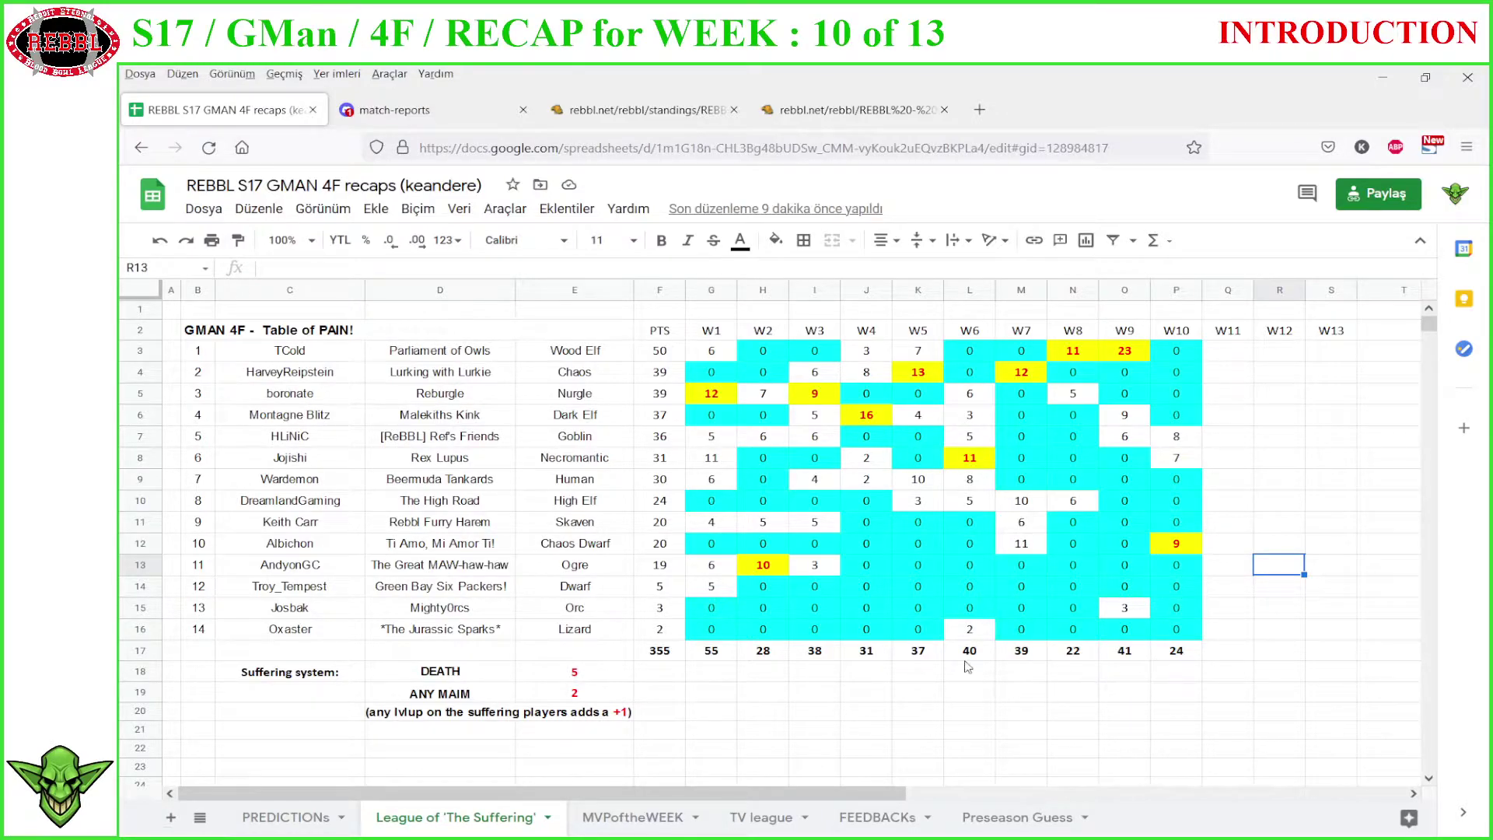
click(1077, 658)
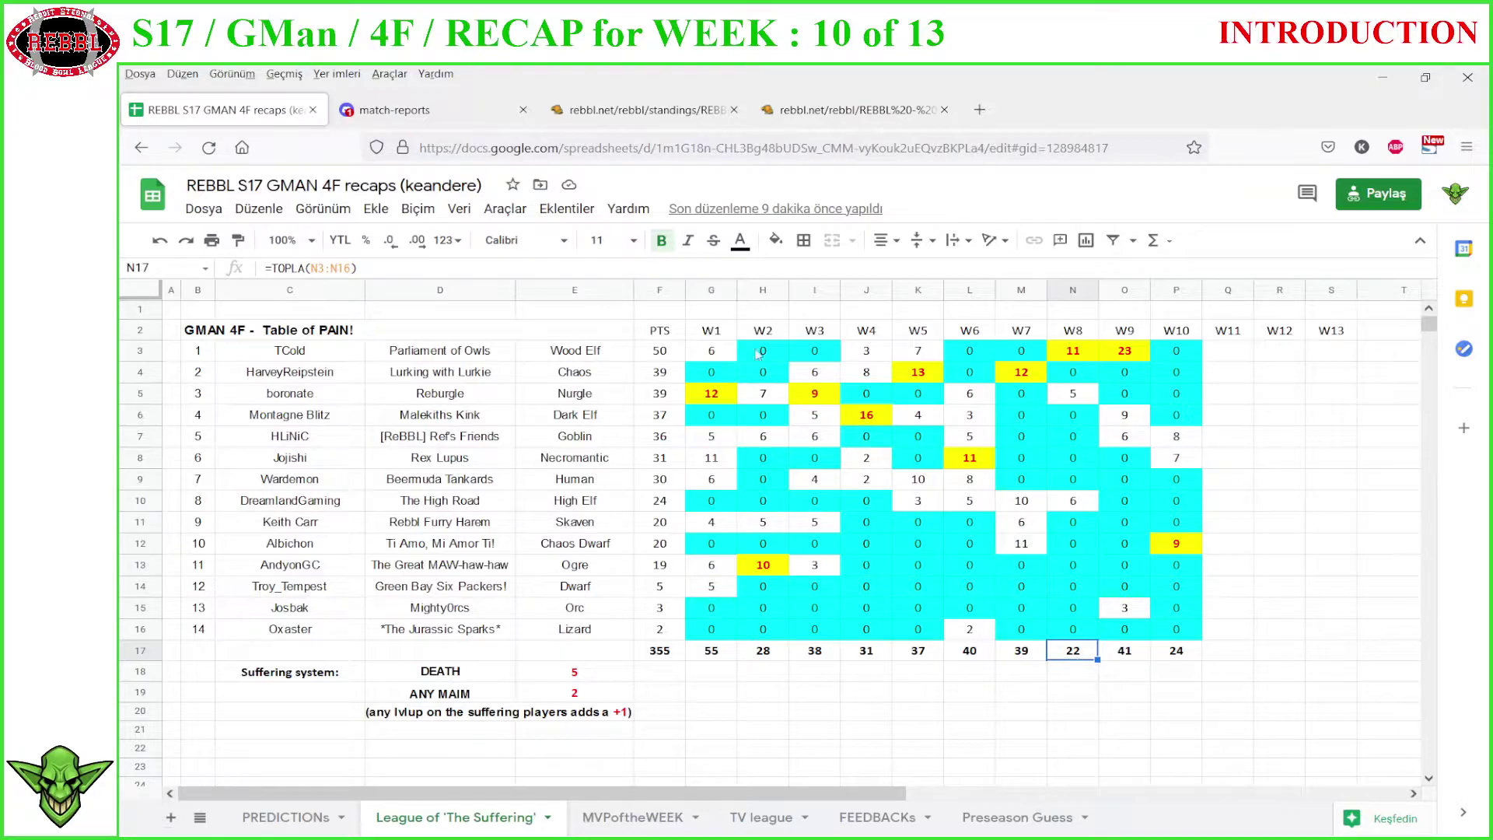
click(775, 241)
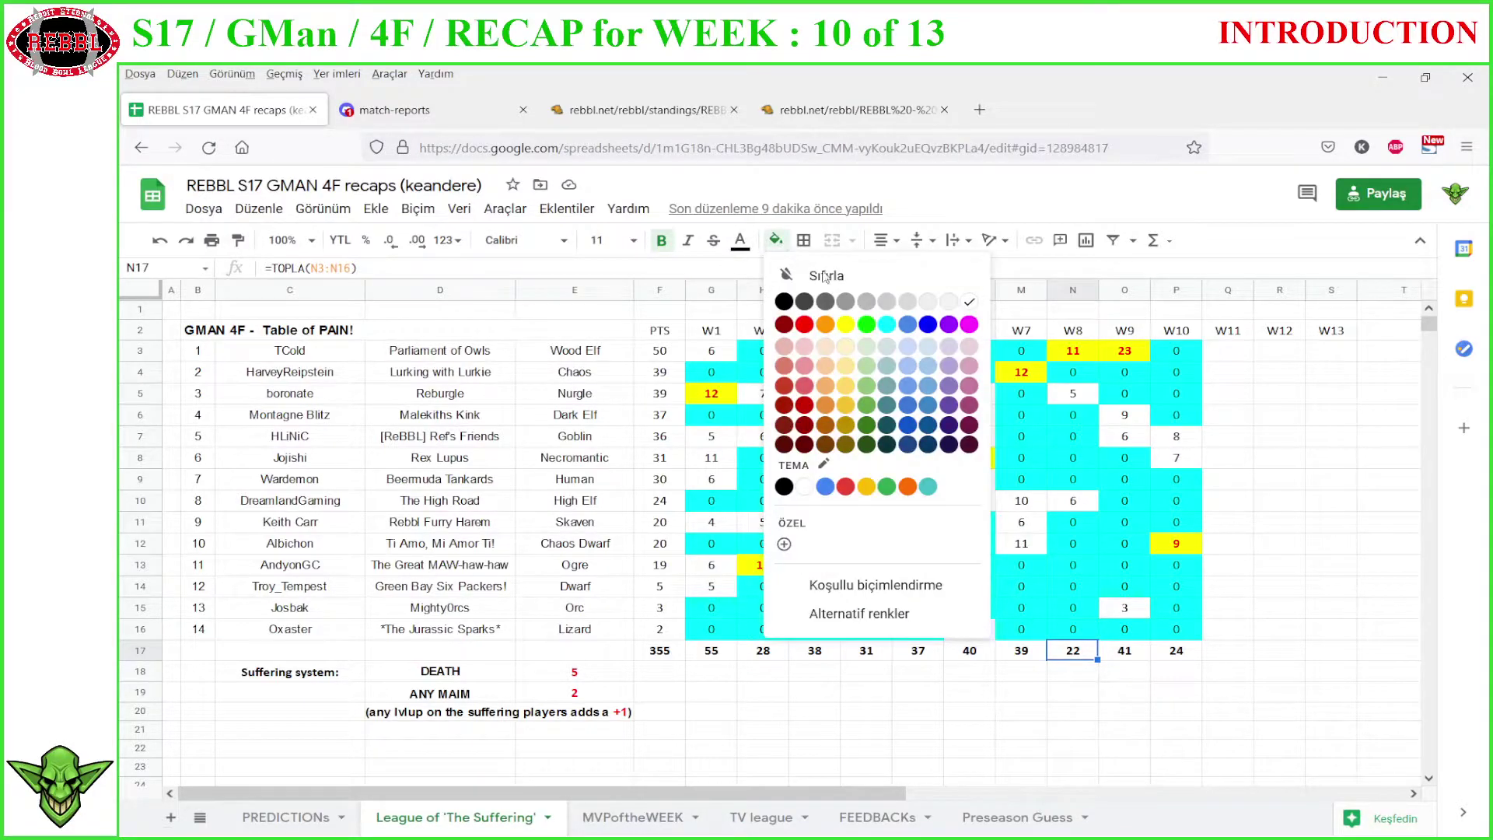
click(853, 334)
- Check the W10 total and the W10 suffering scores of the Chaos Dwarf, Goblin and Necromantic teams
click(1176, 652)
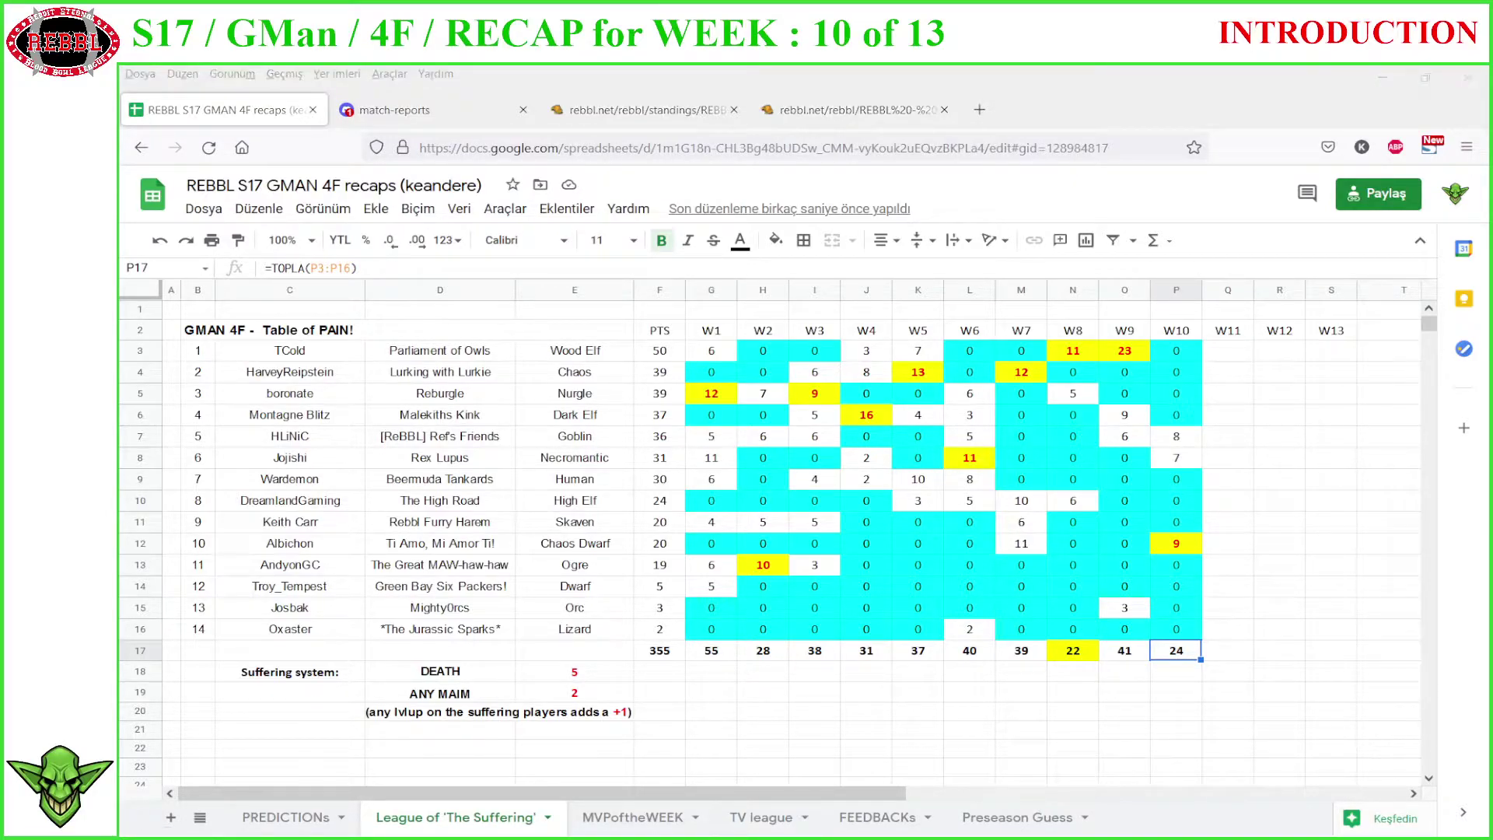
click(1174, 542)
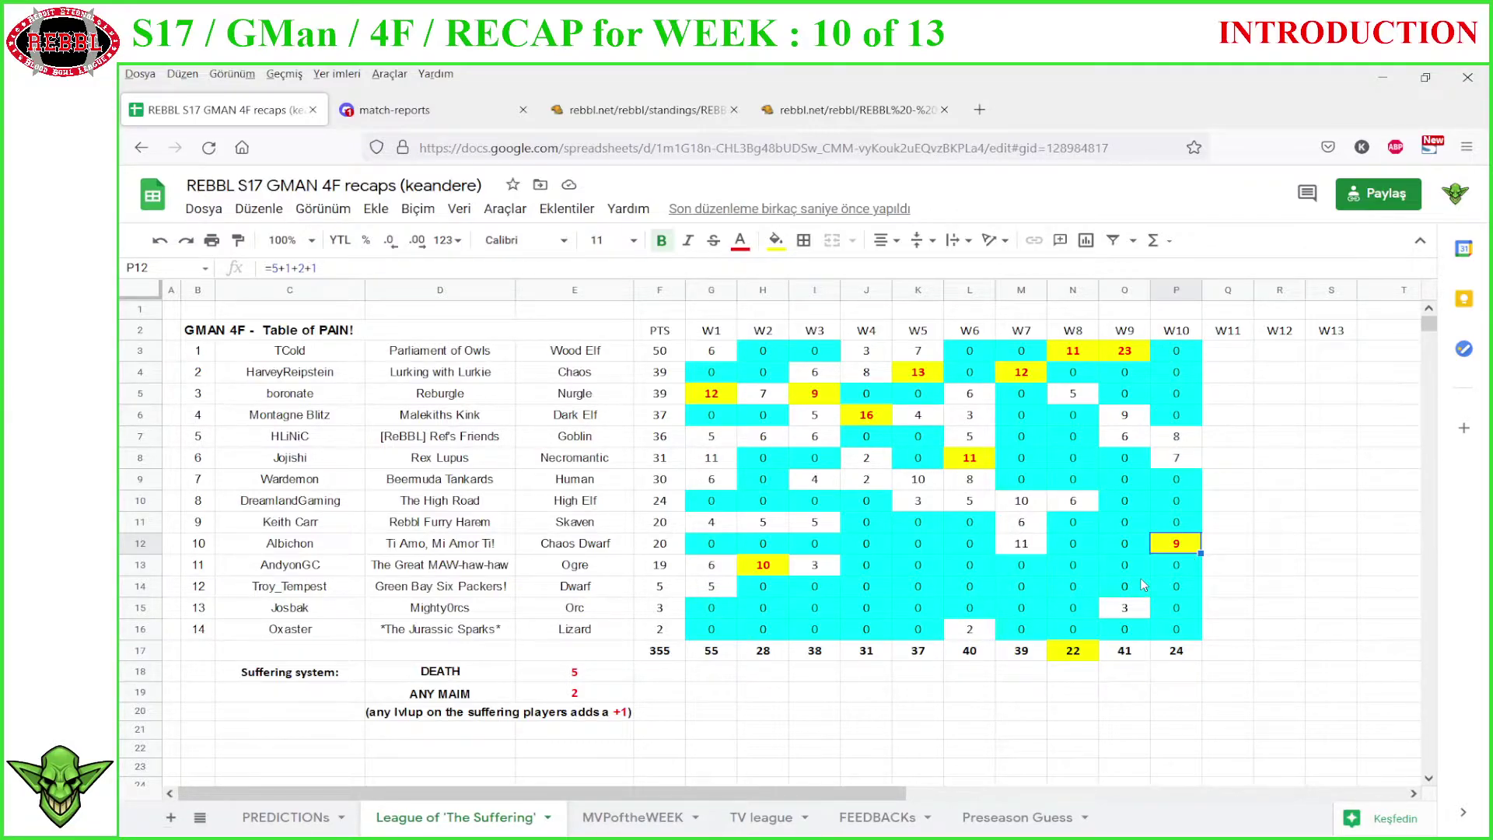
click(1182, 438)
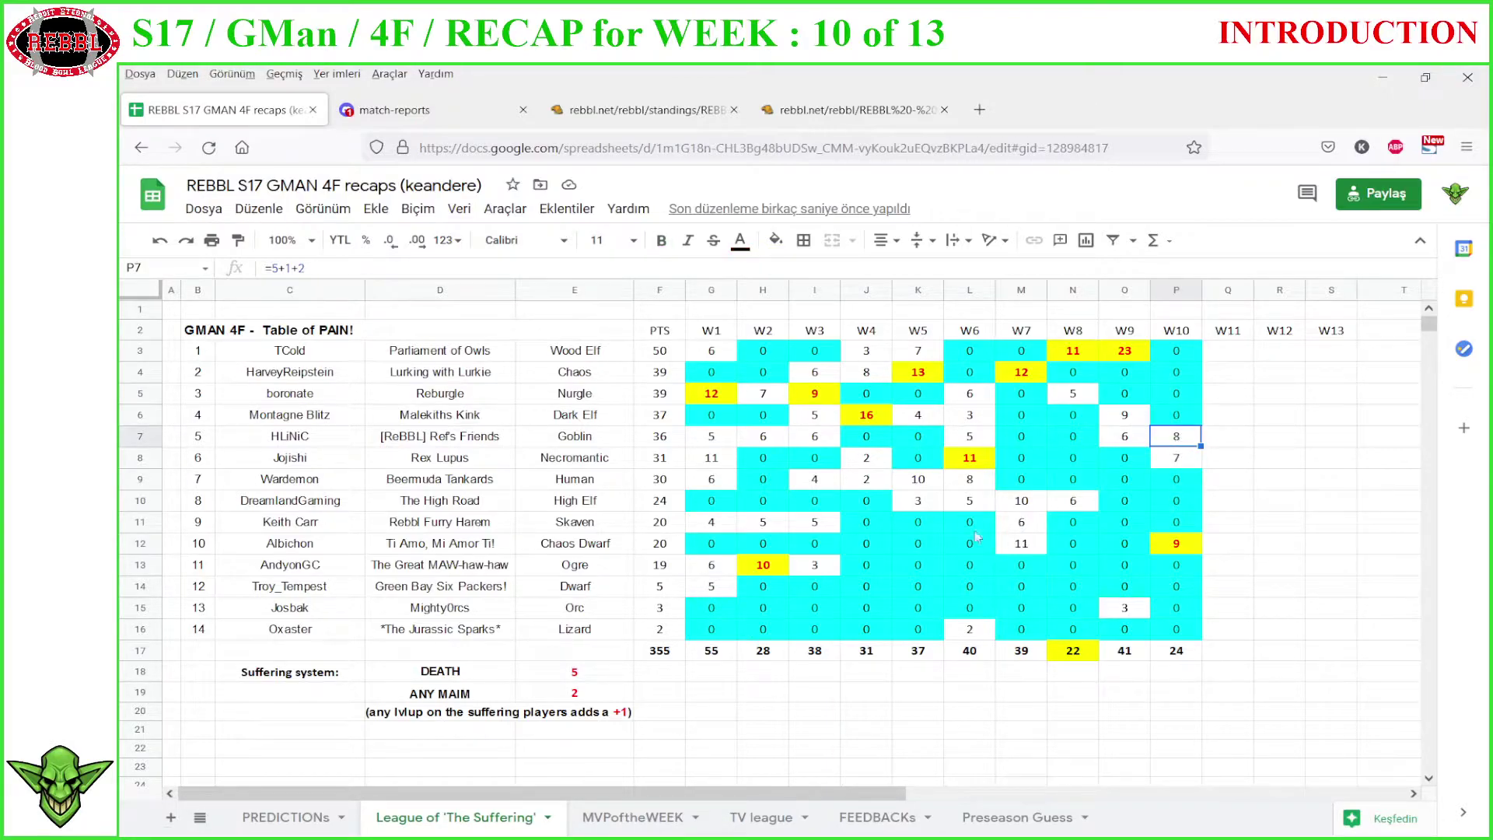
click(1180, 464)
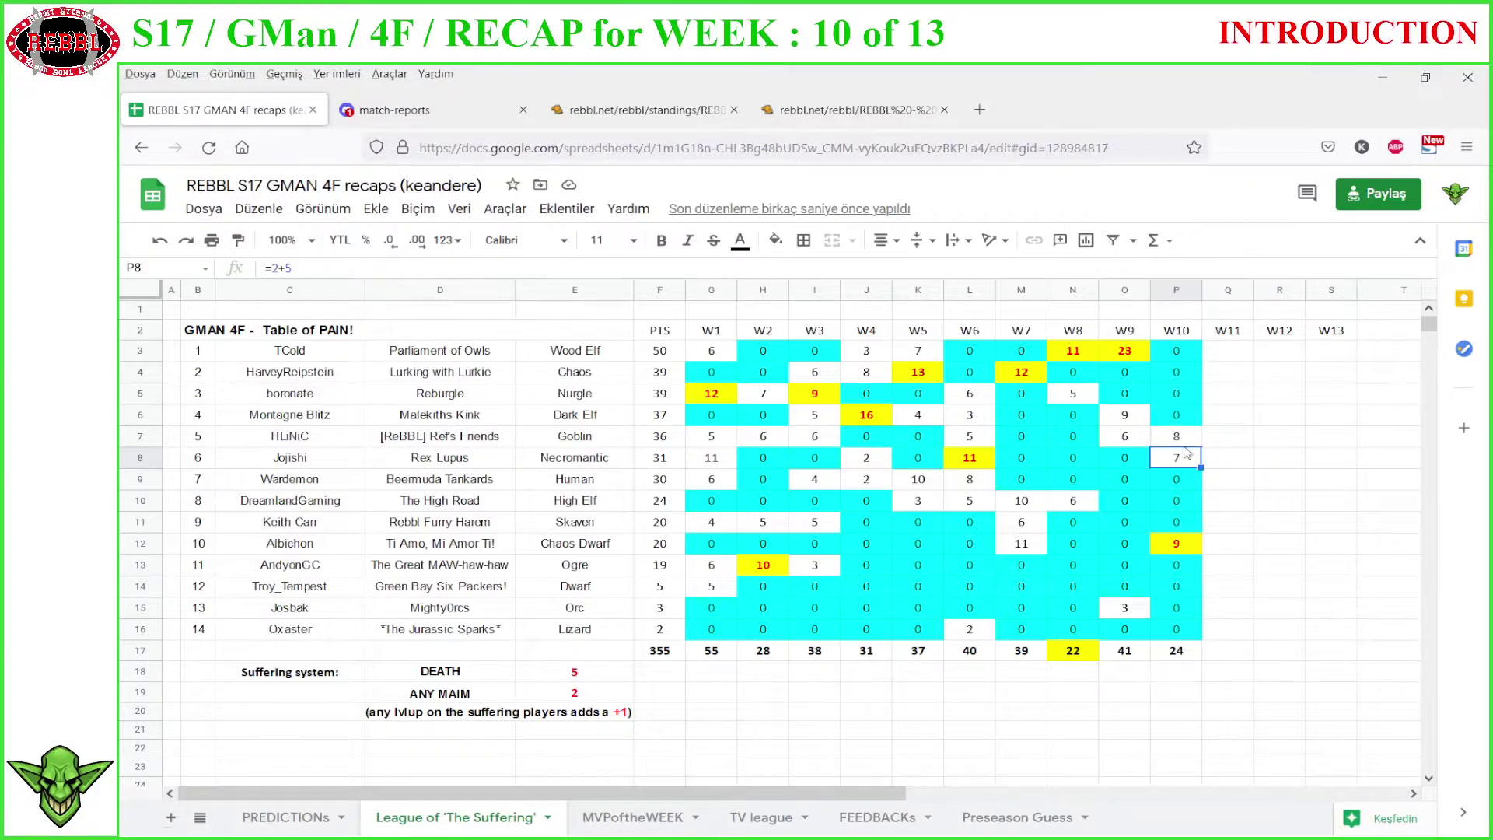
click(1185, 437)
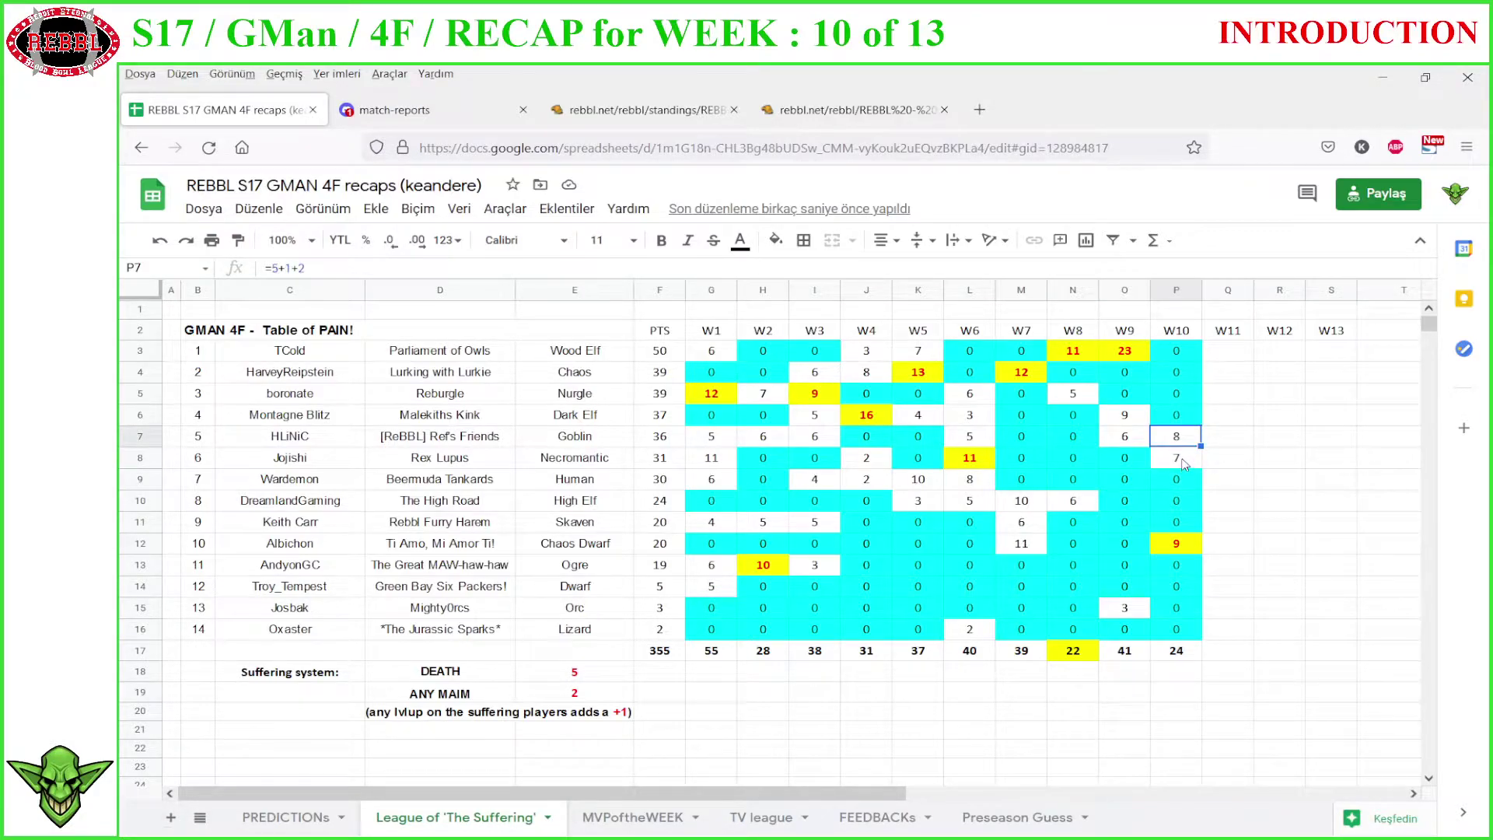
click(1182, 545)
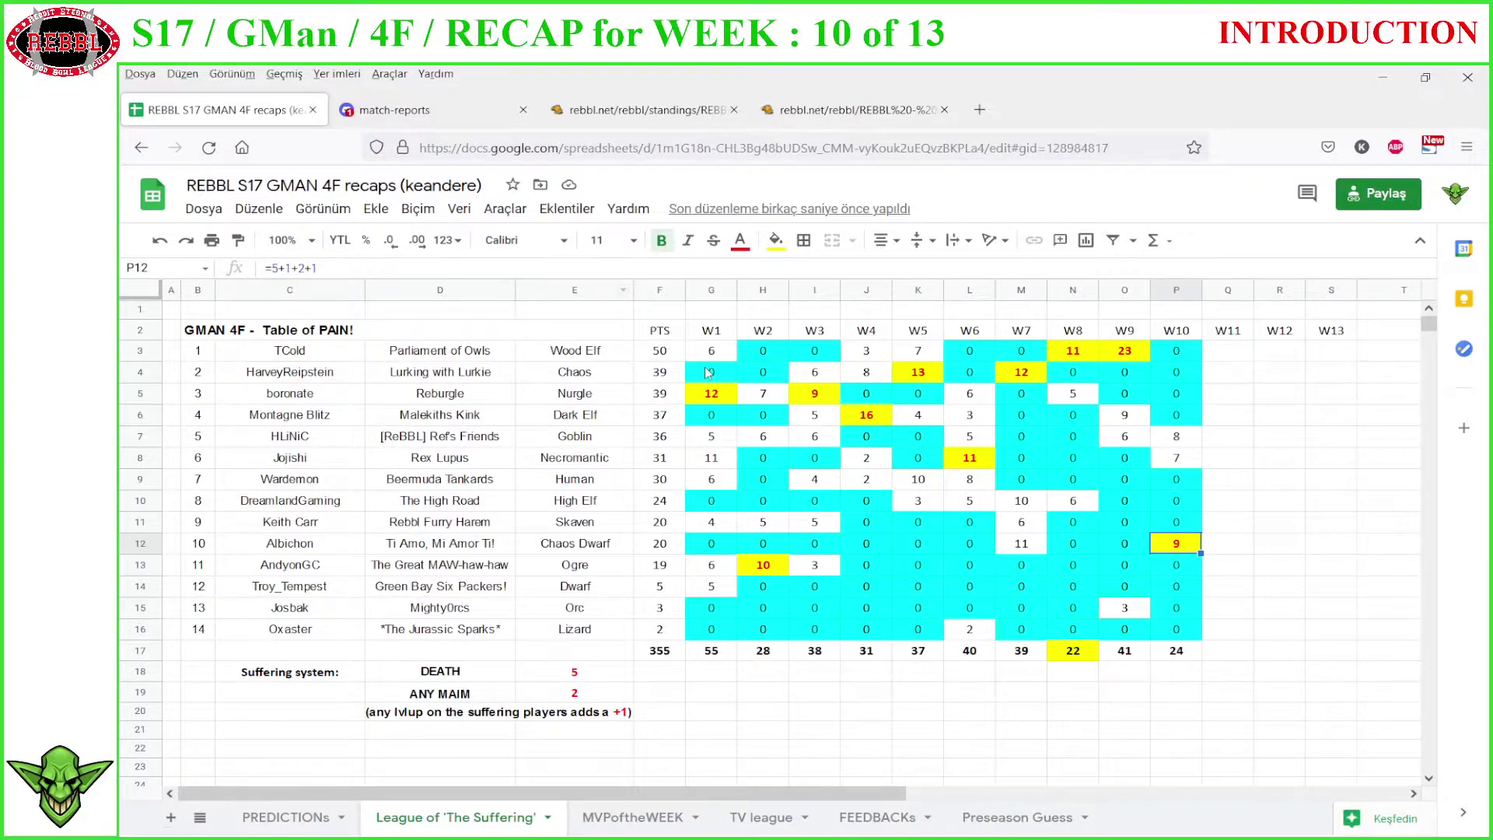
- Compare the overall PTS of the Wood Elf, Goblin and Necromantic teams, rechecking the Goblin team's W10 score
click(657, 356)
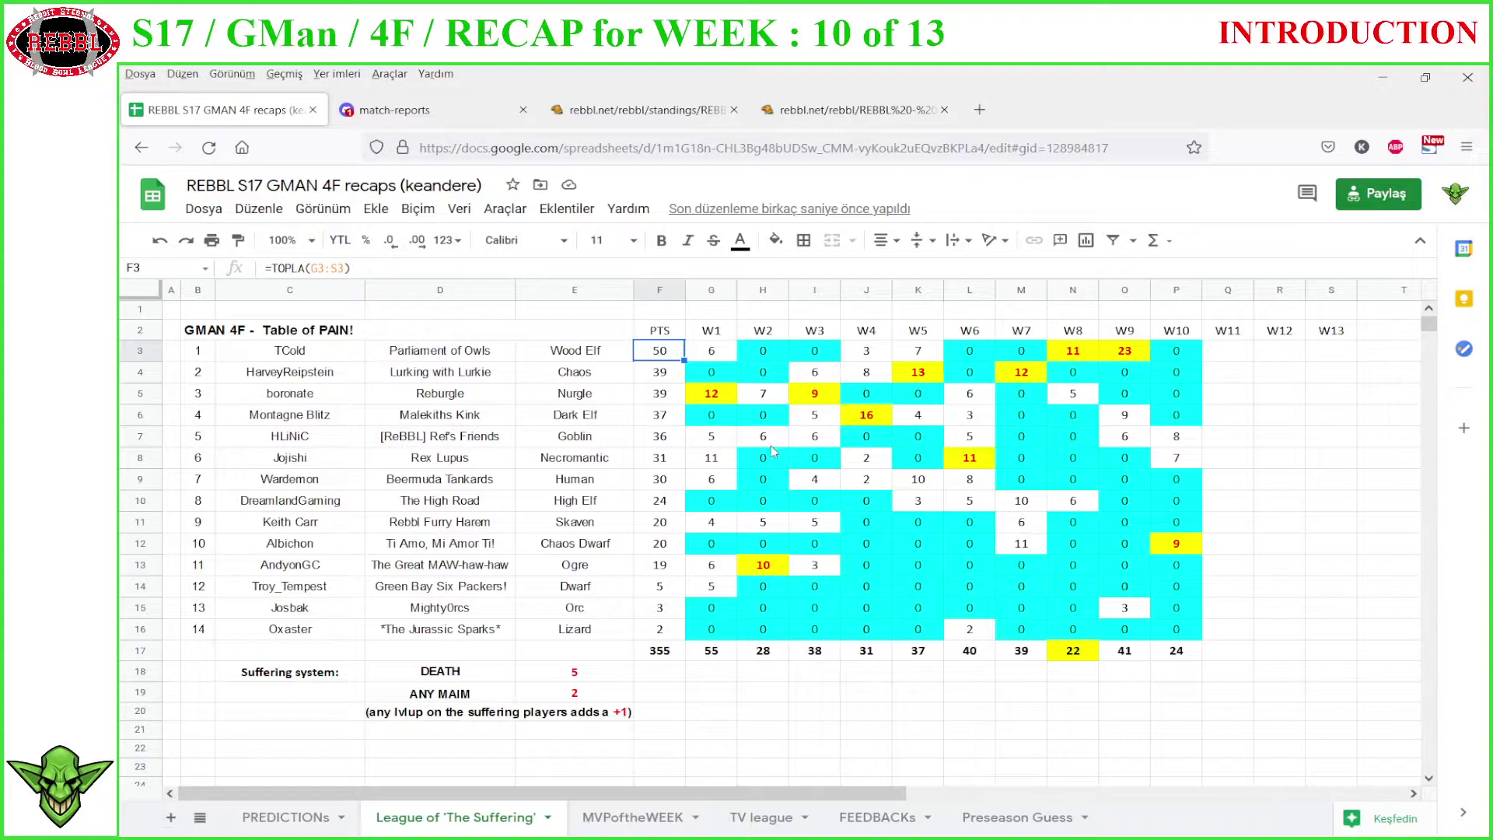
click(660, 444)
click(661, 460)
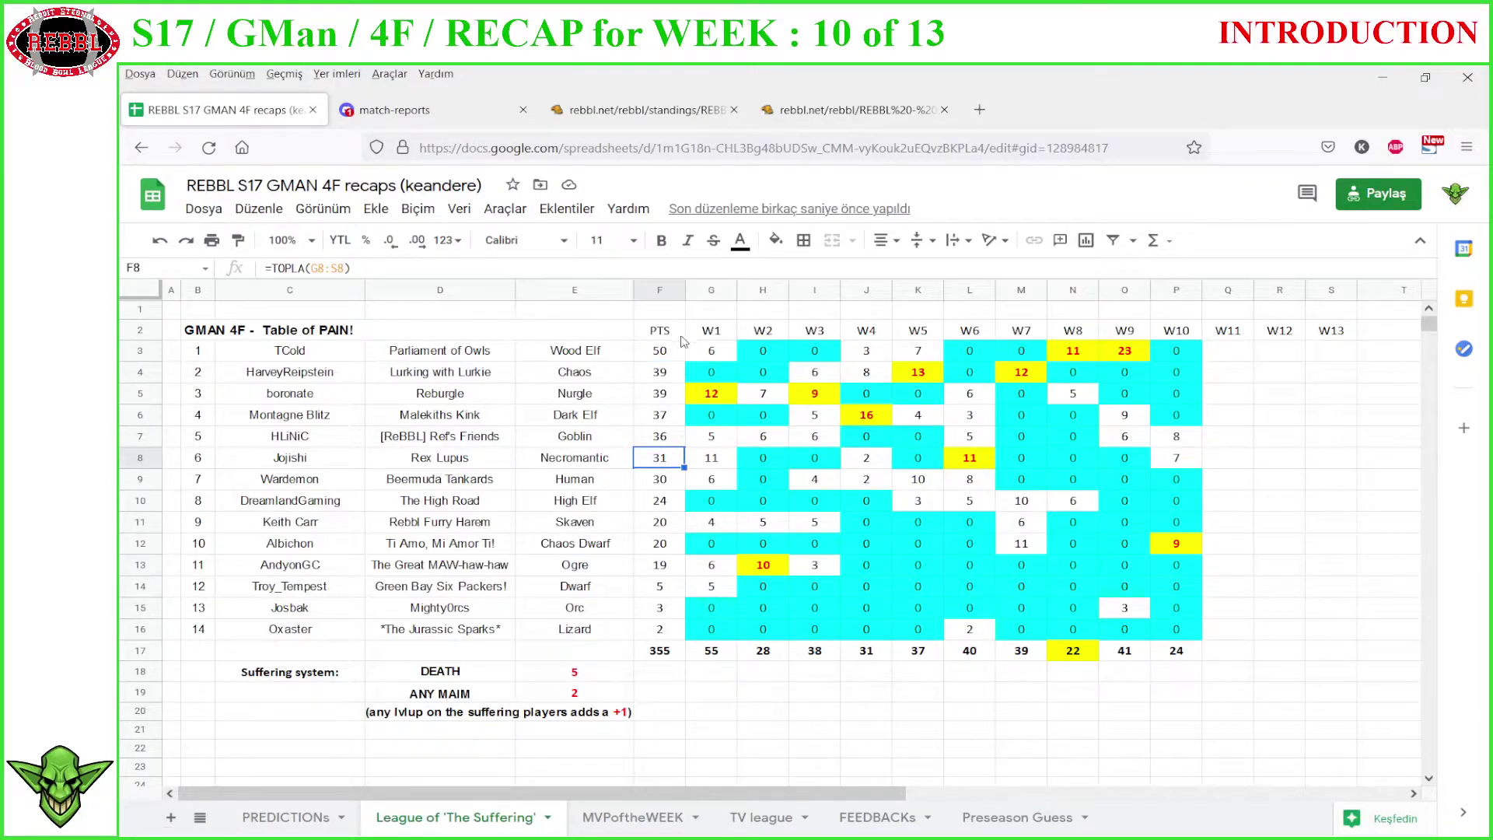
click(674, 440)
click(1181, 440)
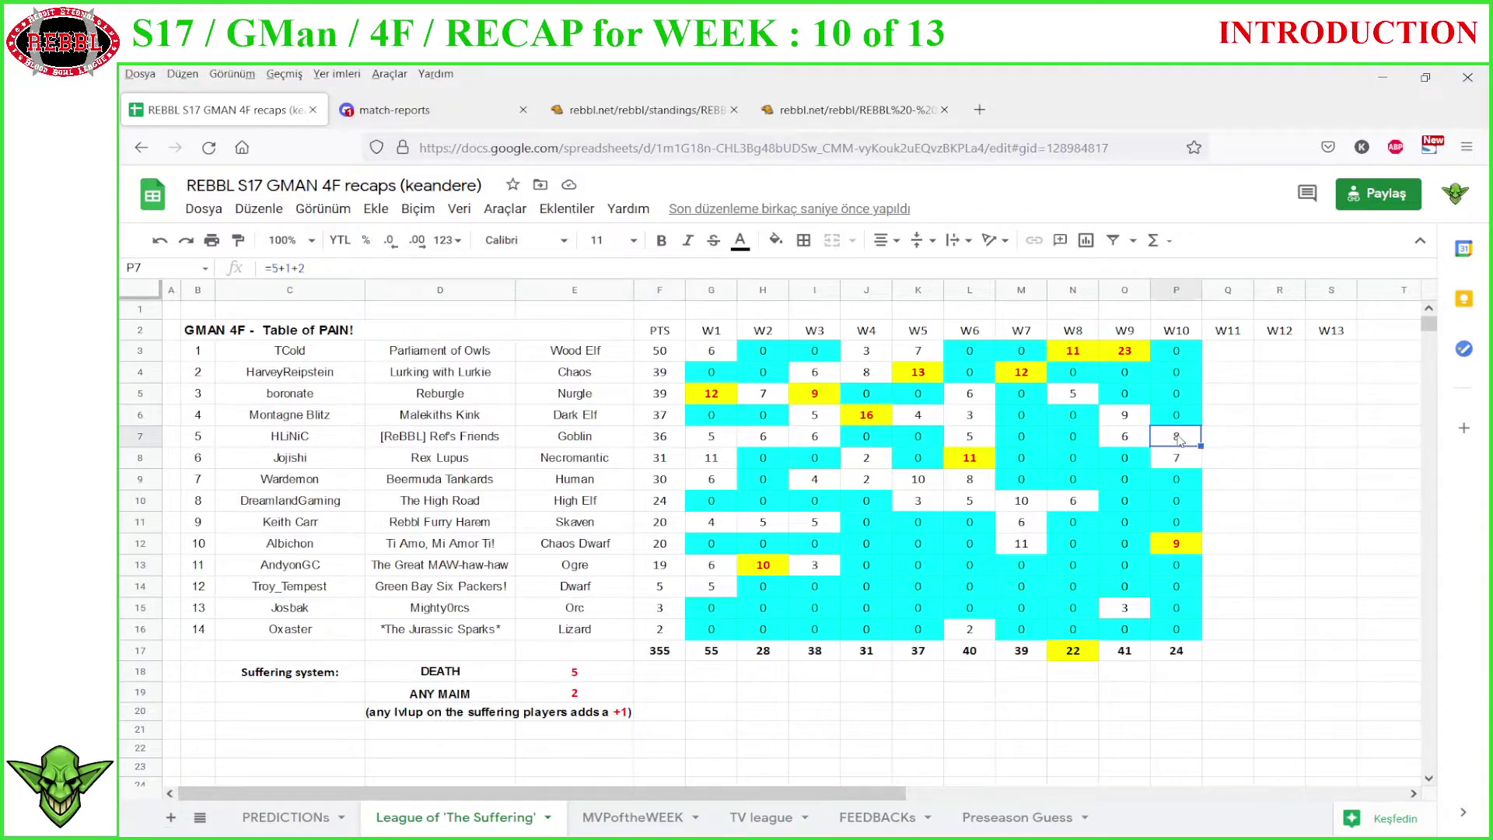
click(672, 443)
click(591, 445)
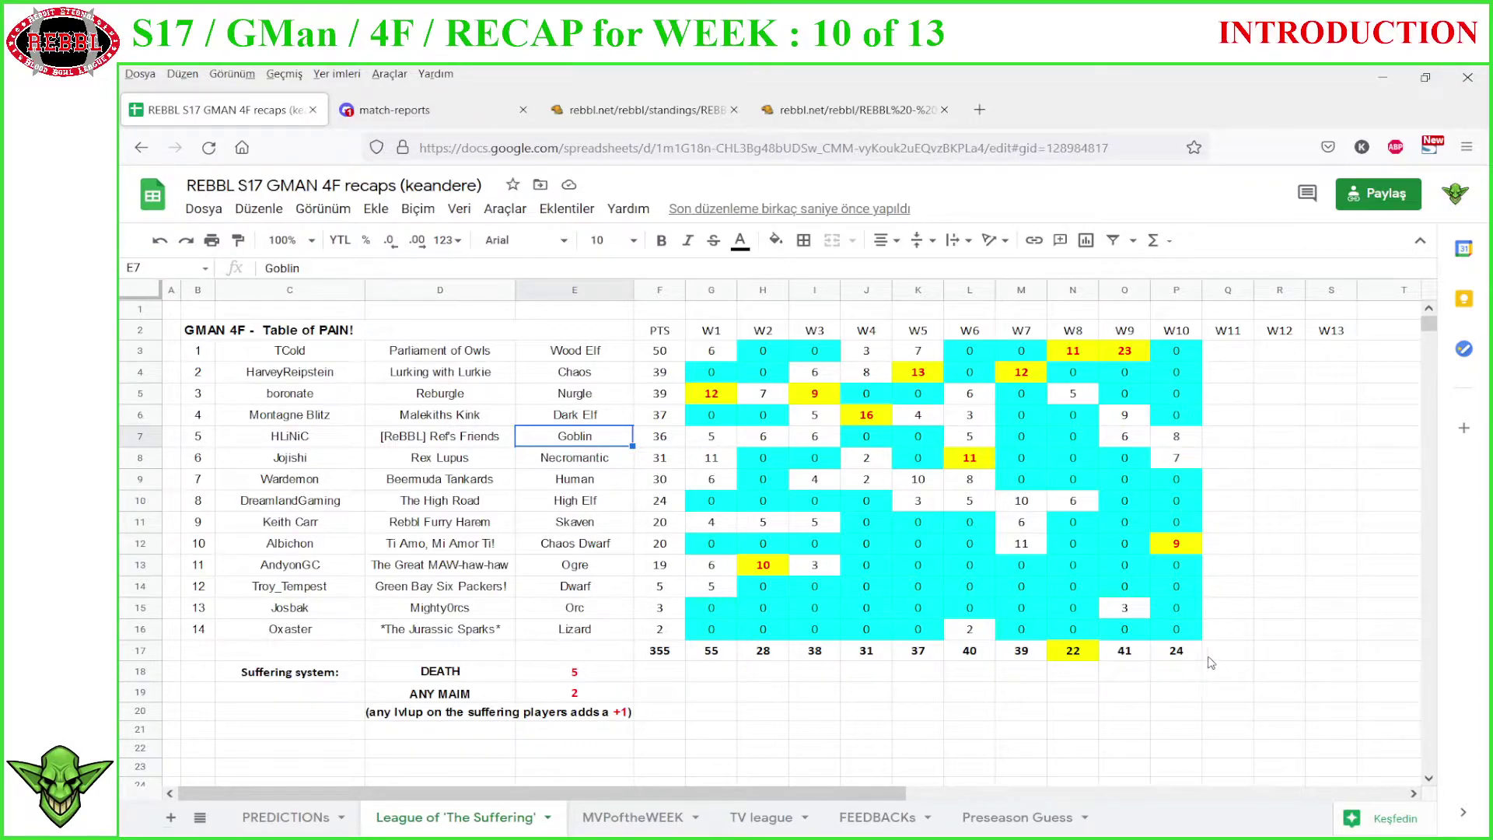
- Open the TV league sheet and examine the W10 team values in cells O3:O4 and O6:O7
click(774, 821)
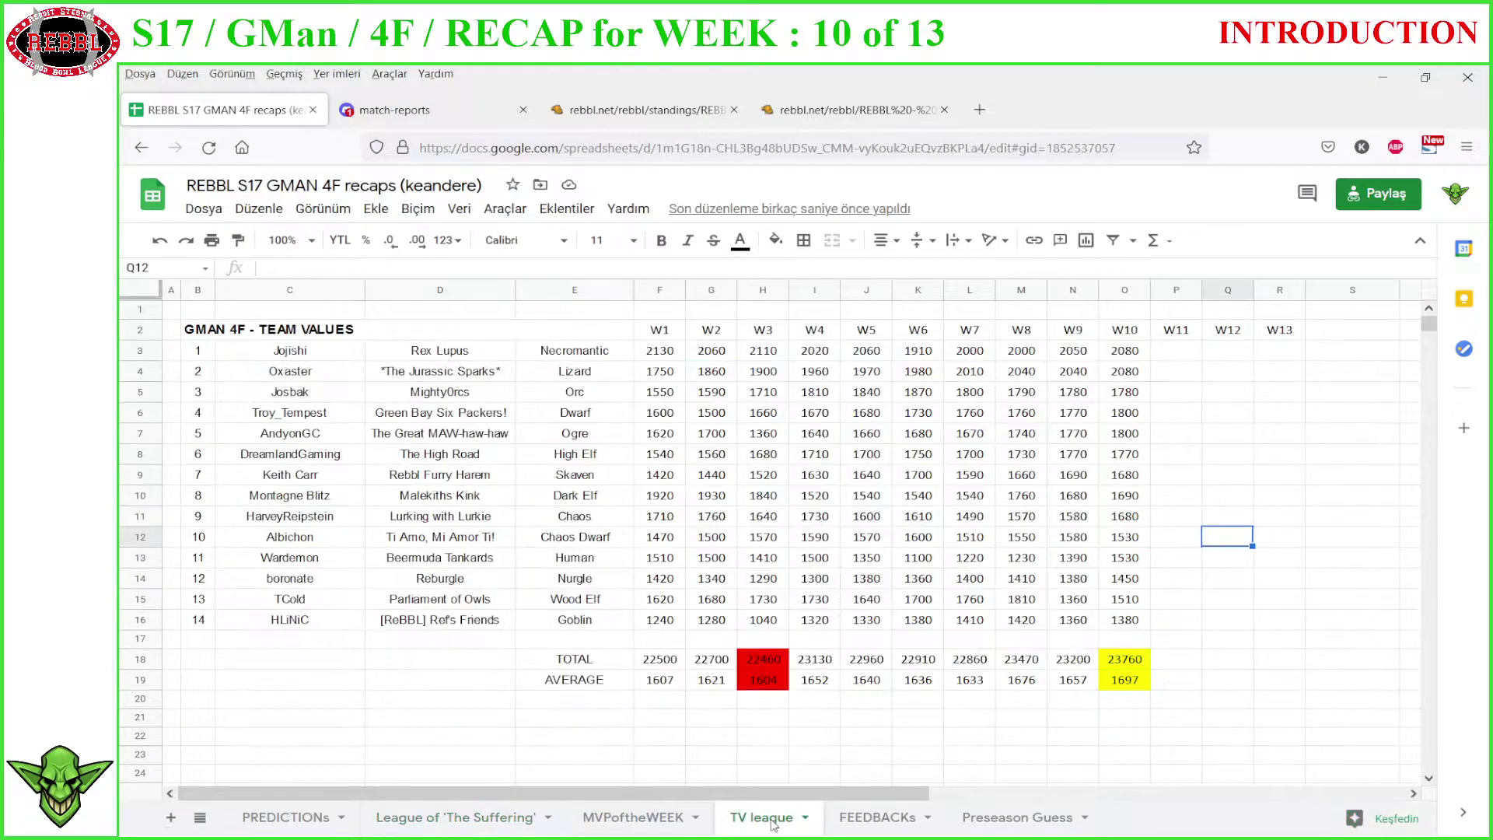
drag(1133, 356, 1133, 375)
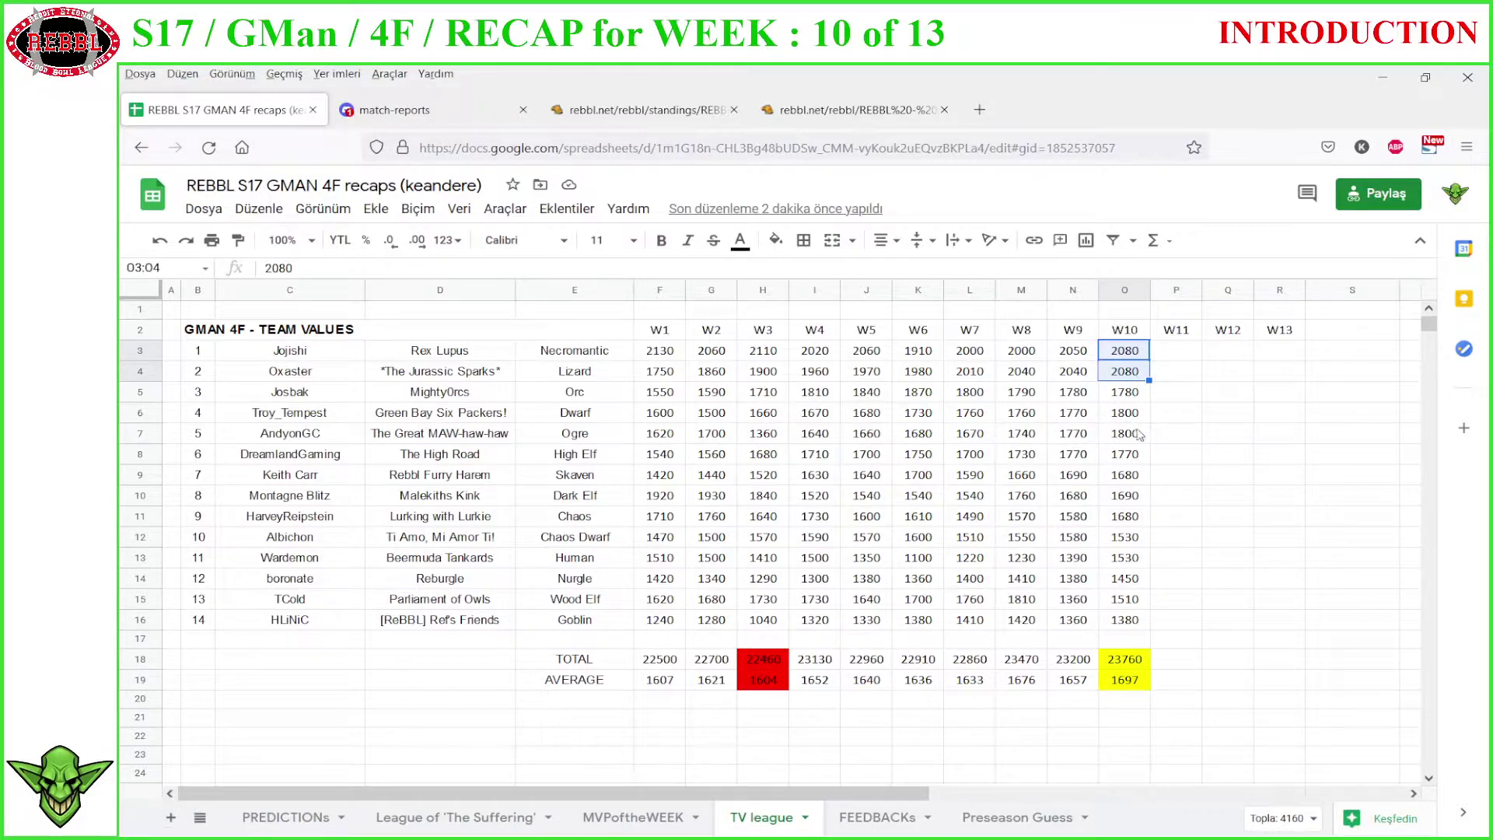
drag(1131, 438, 1137, 419)
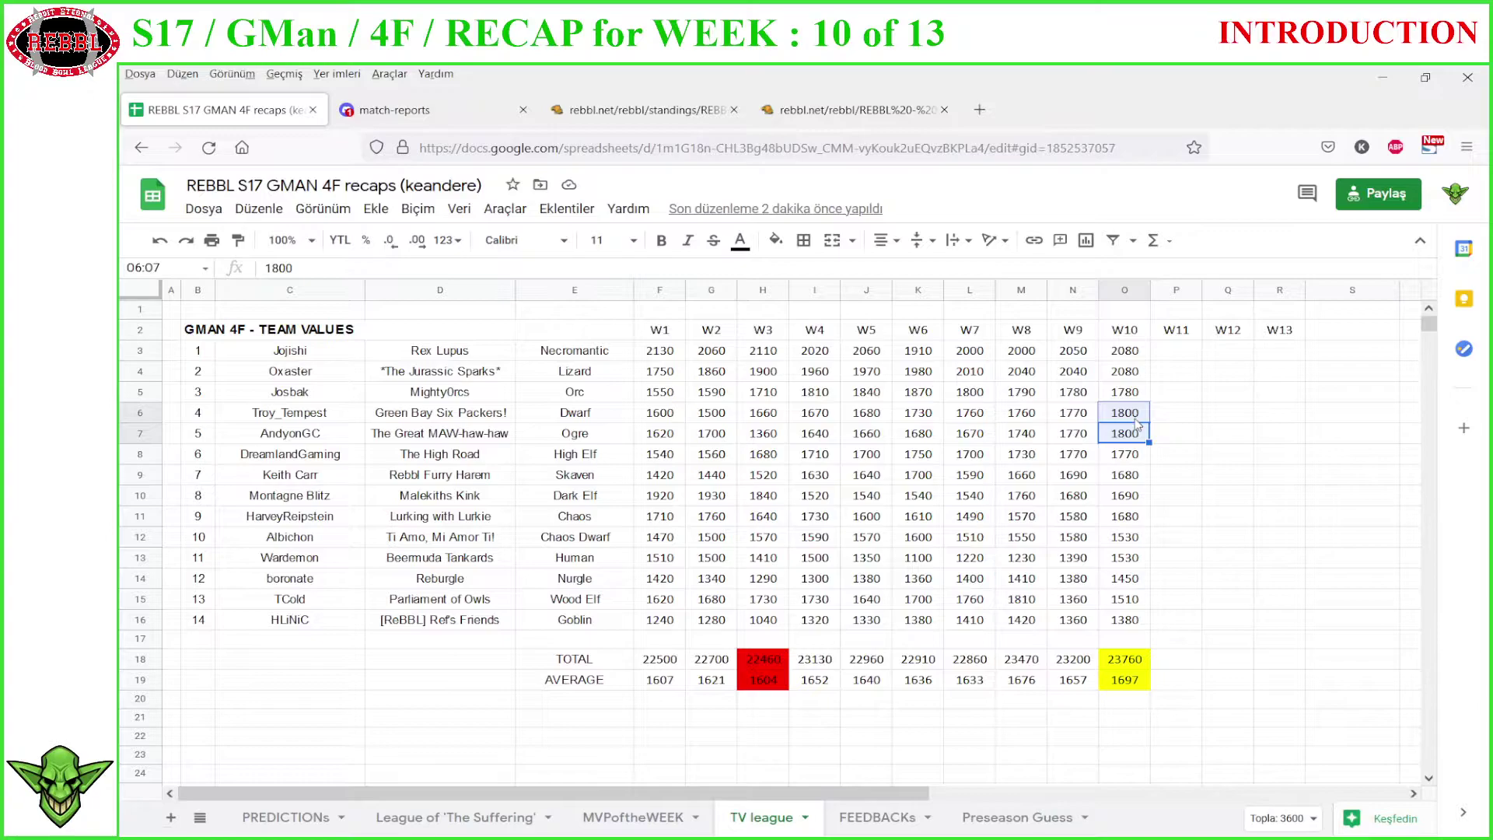
- Sort the team rows C3:R16 on the TV league sheet by column O in A → Z order
click(667, 355)
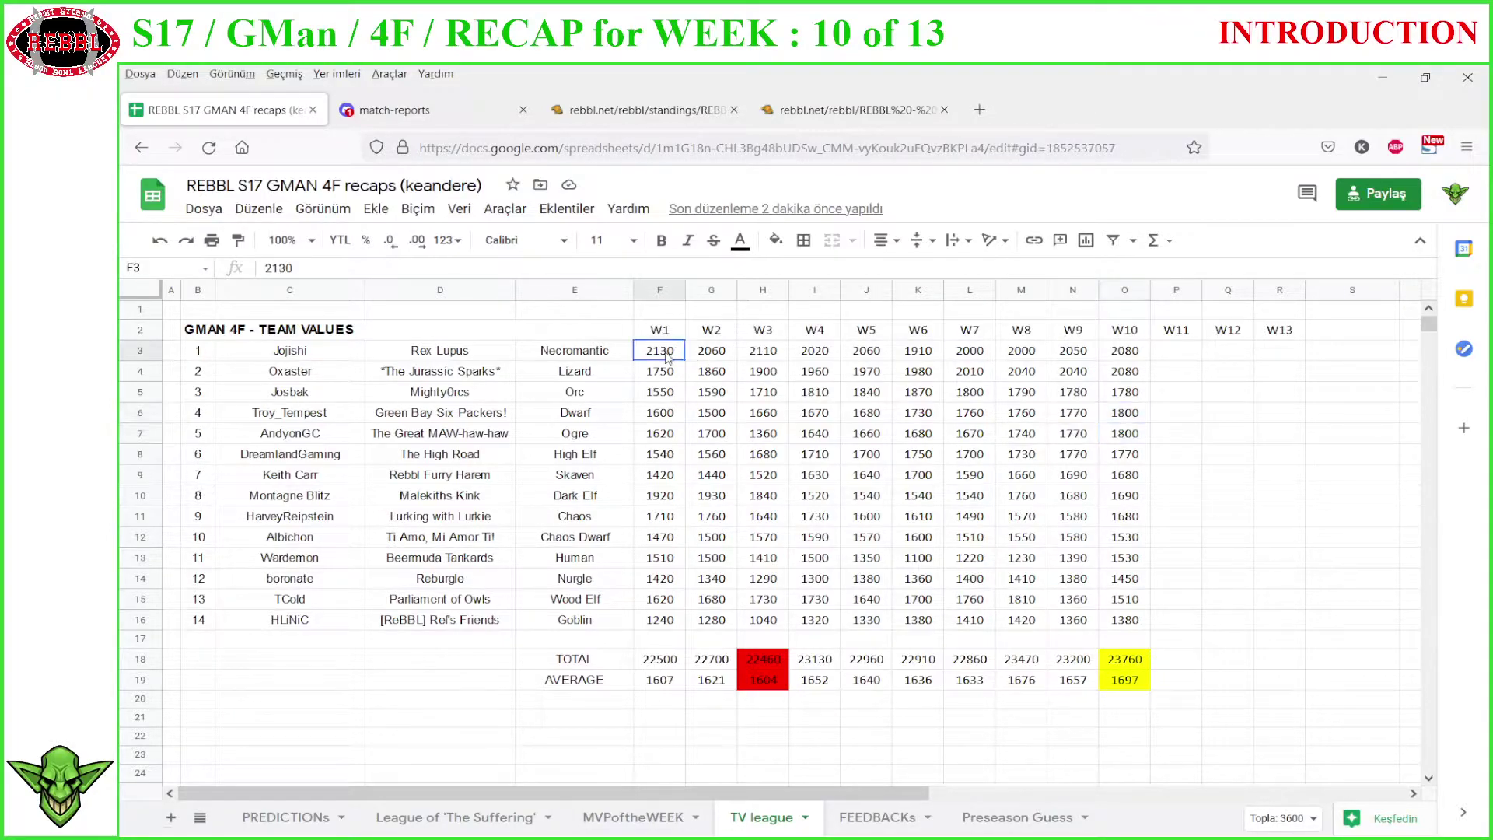
drag(667, 355, 1135, 622)
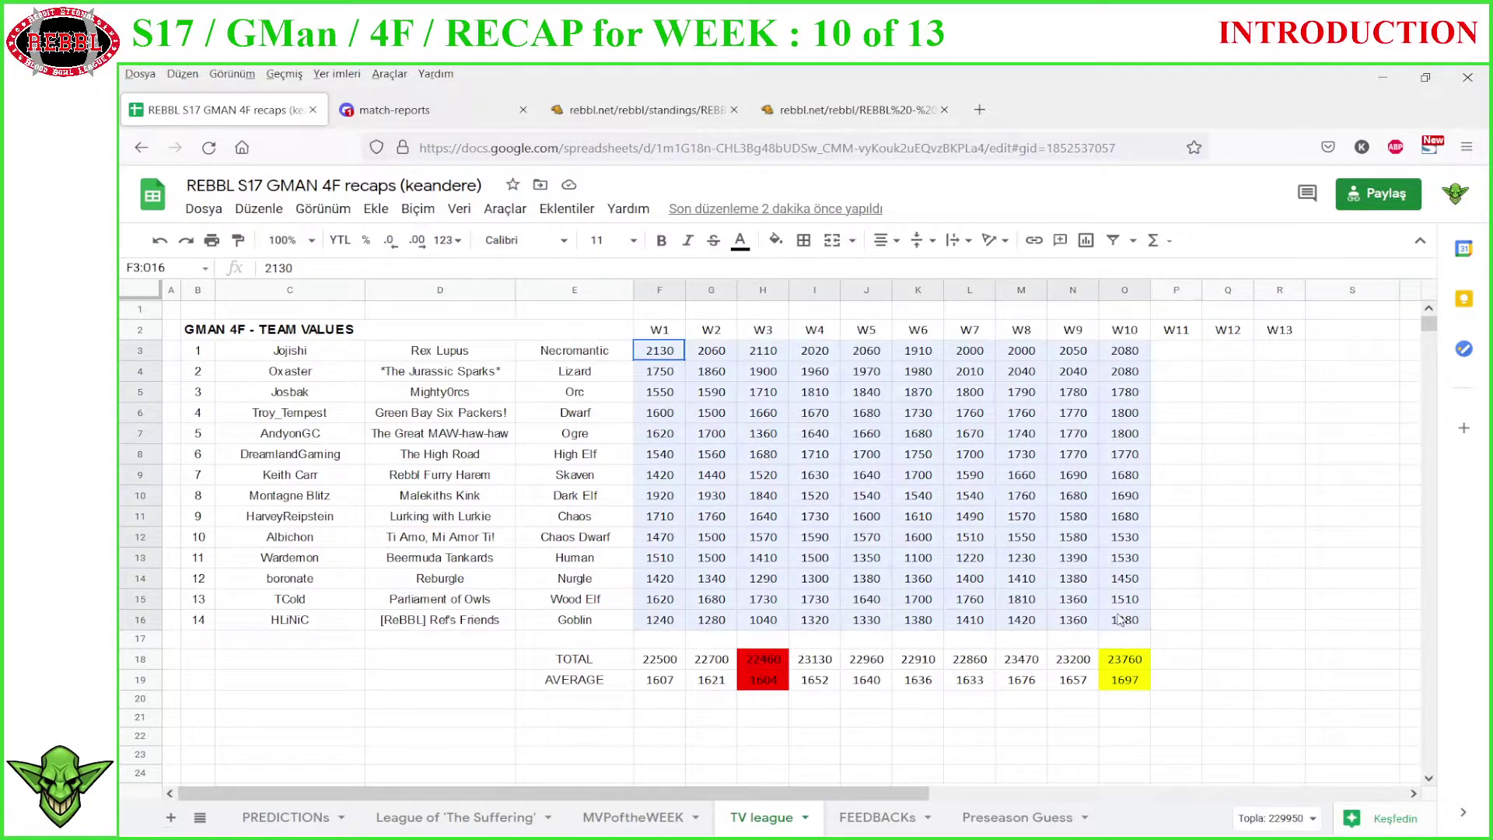
click(459, 398)
drag(354, 361, 1279, 628)
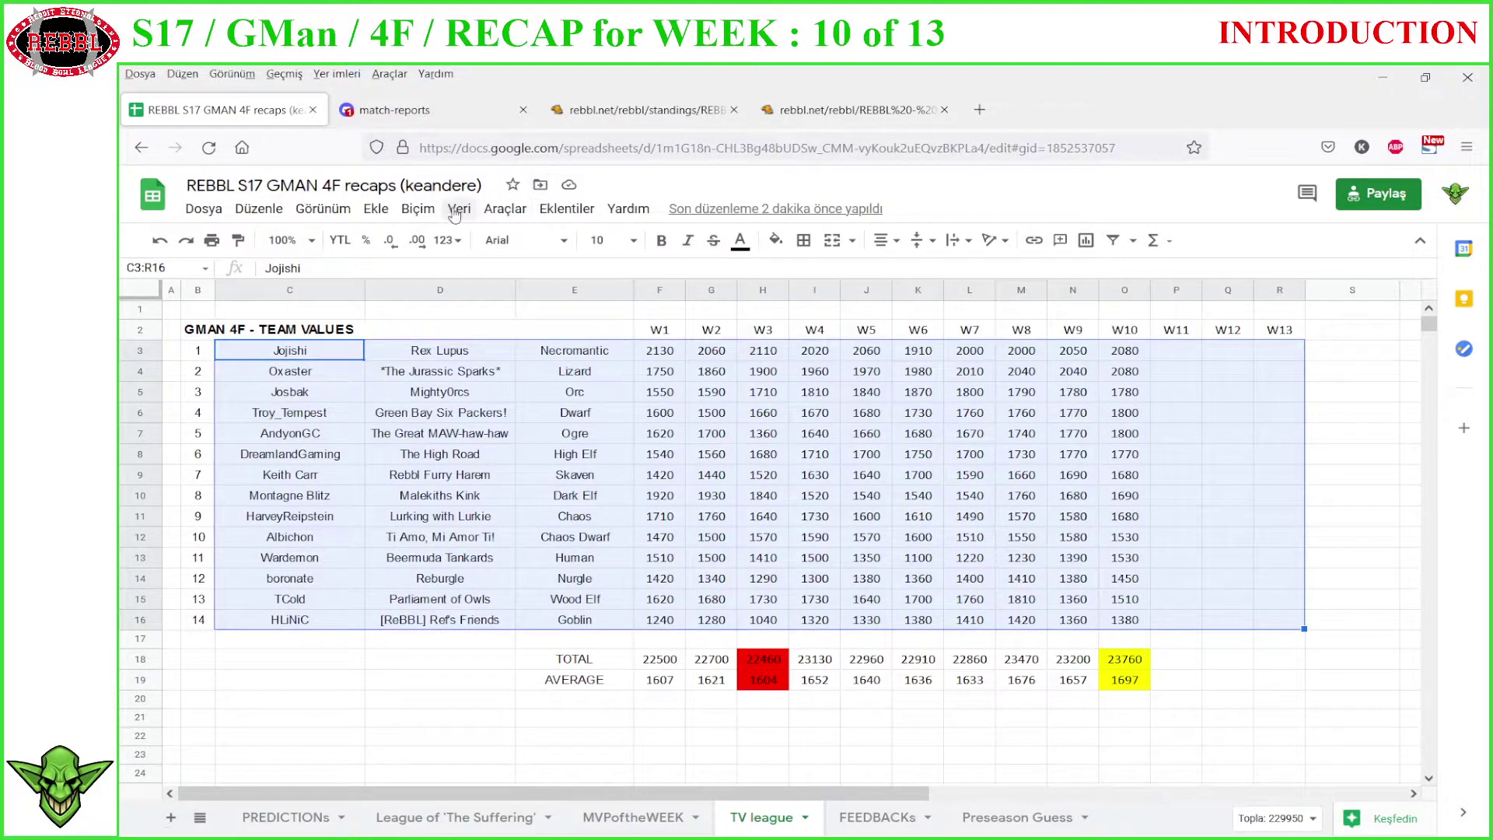
click(459, 208)
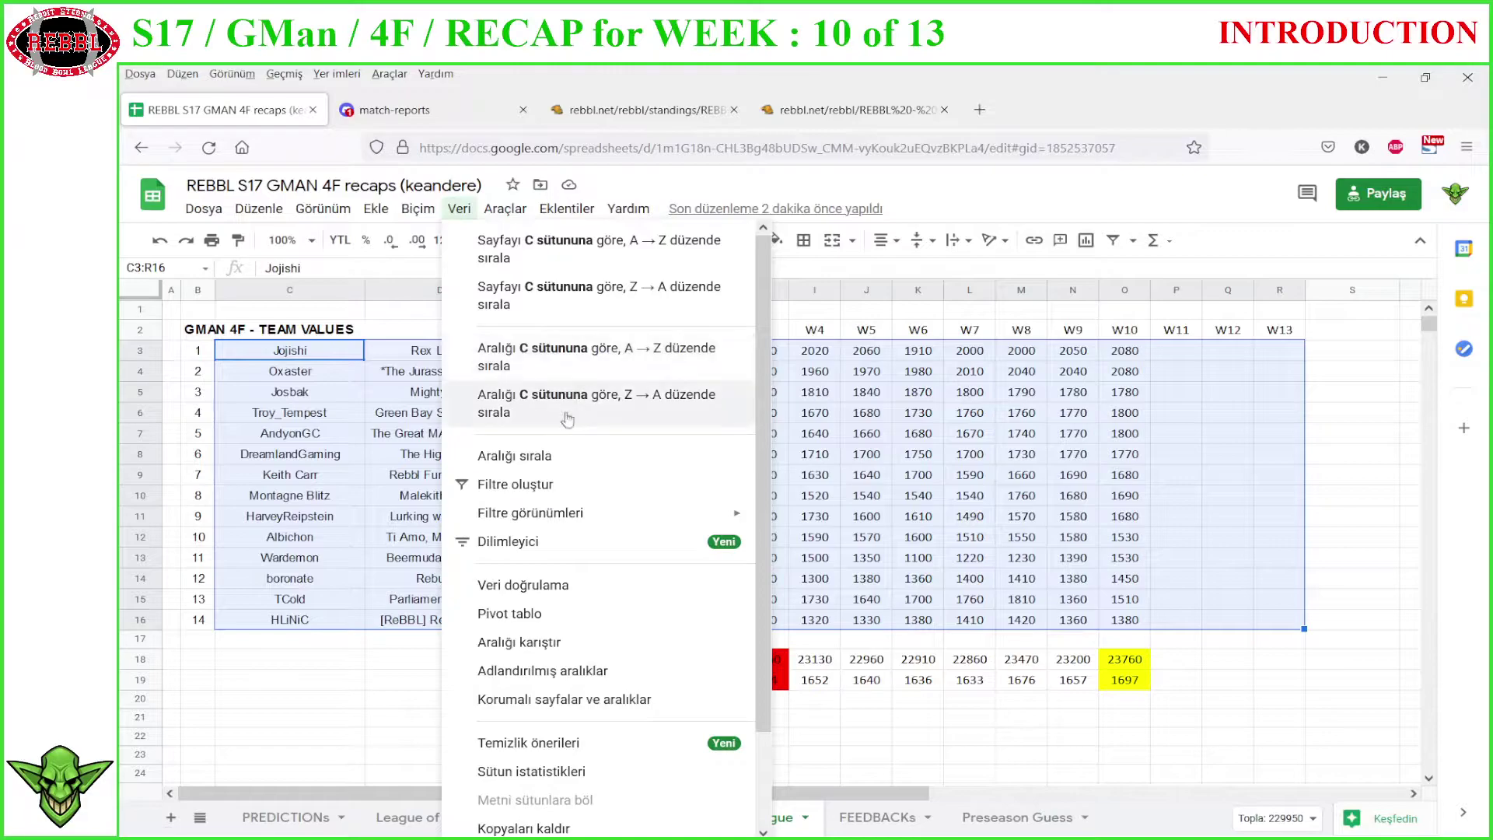
click(553, 463)
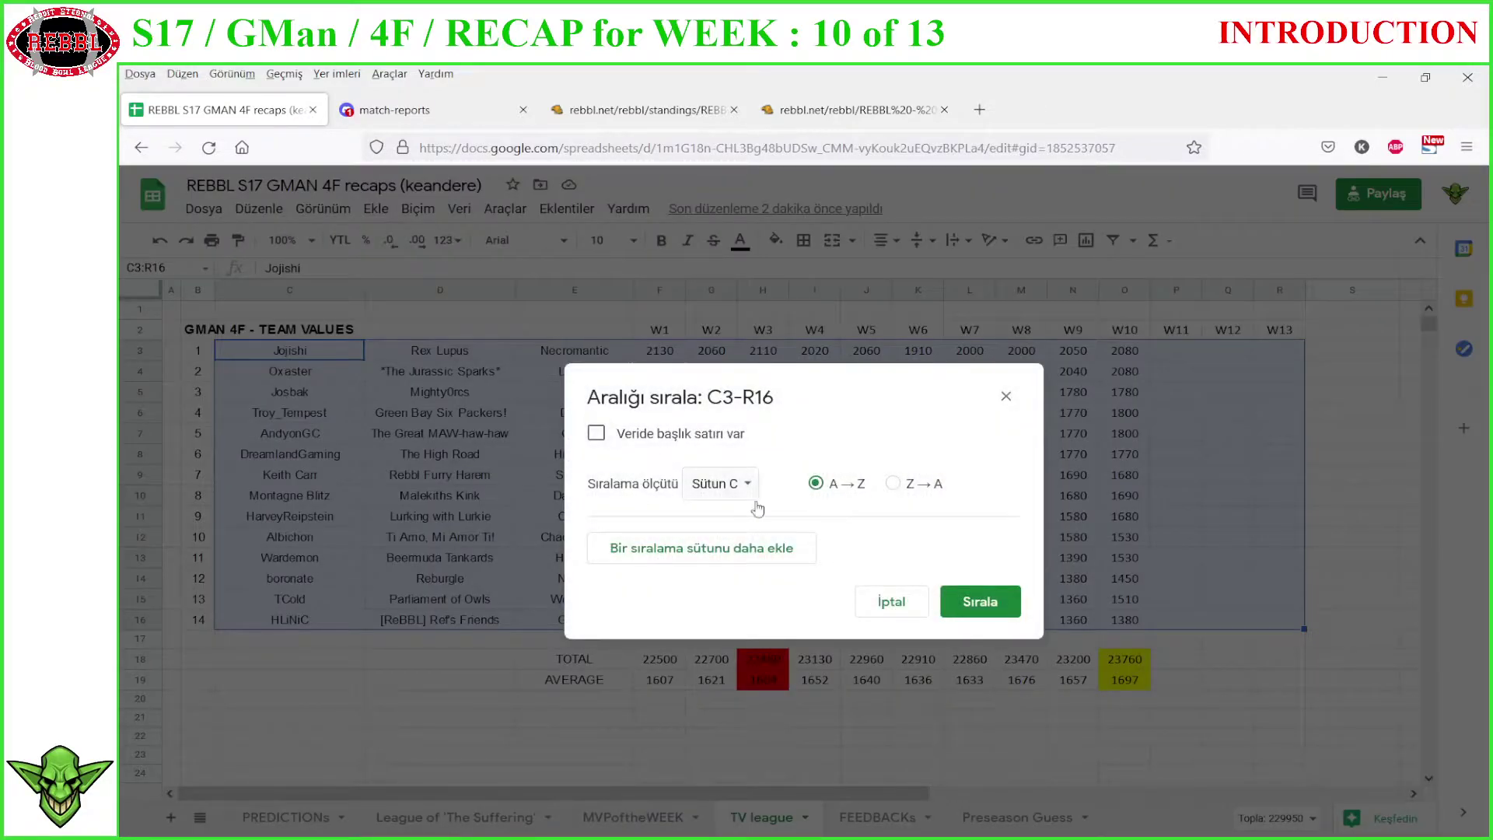
click(742, 493)
scroll(739, 559, down, 3)
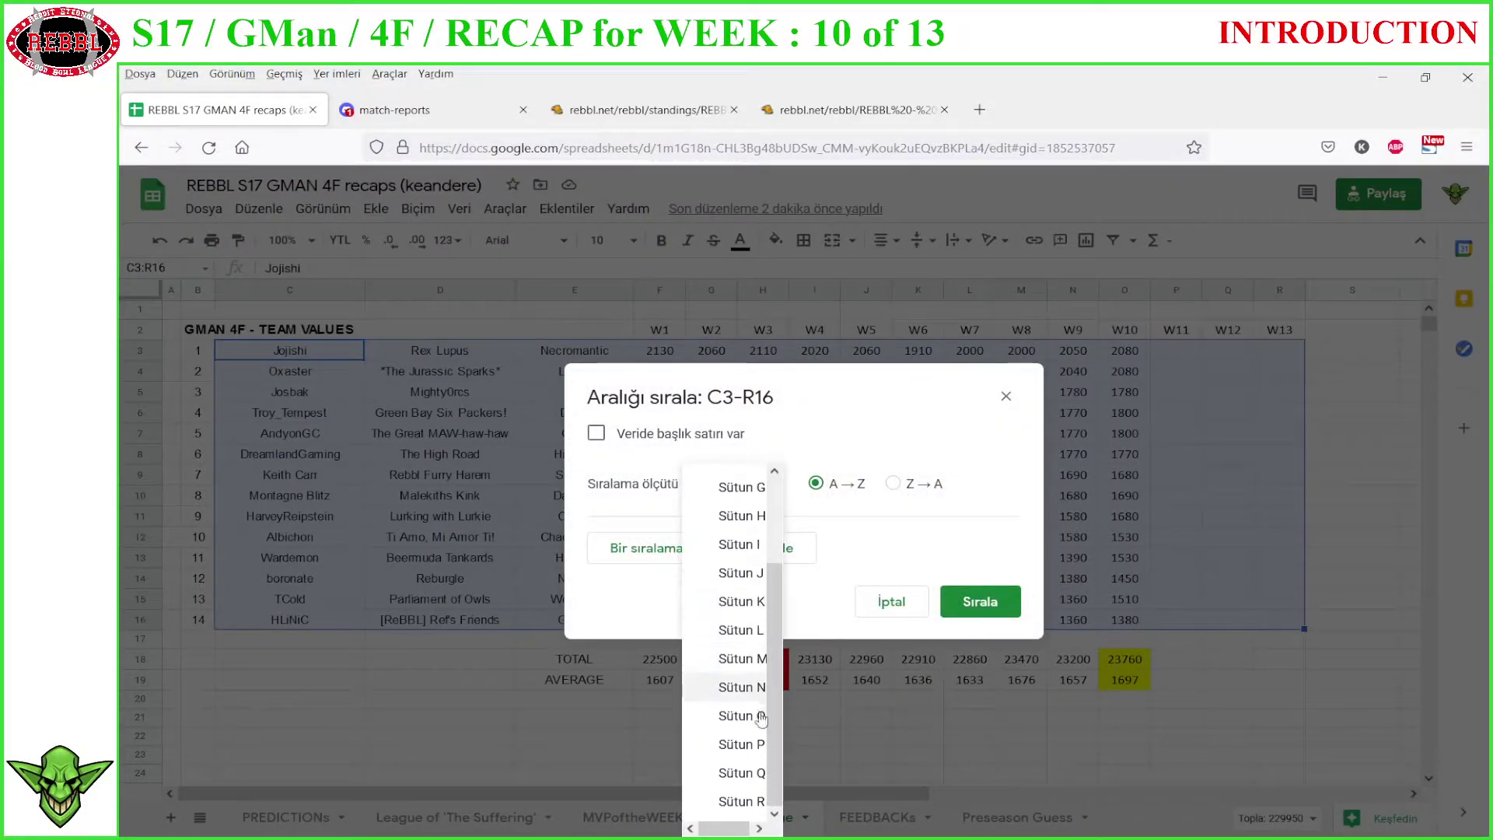
click(731, 721)
click(999, 604)
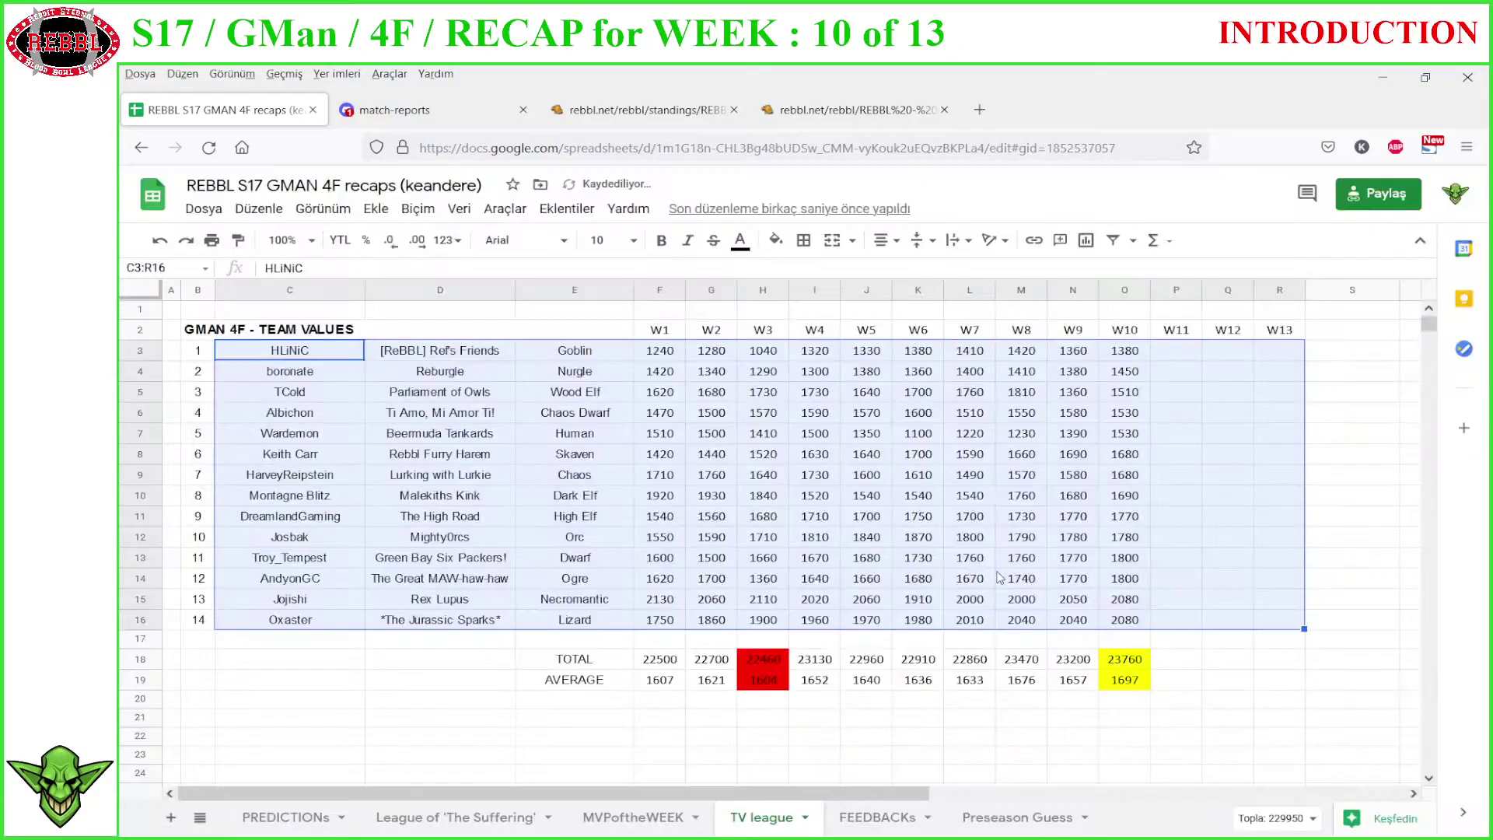
- Sort the range C3:R16 by column O in Z → A order, ranking teams from highest W10 value
click(458, 209)
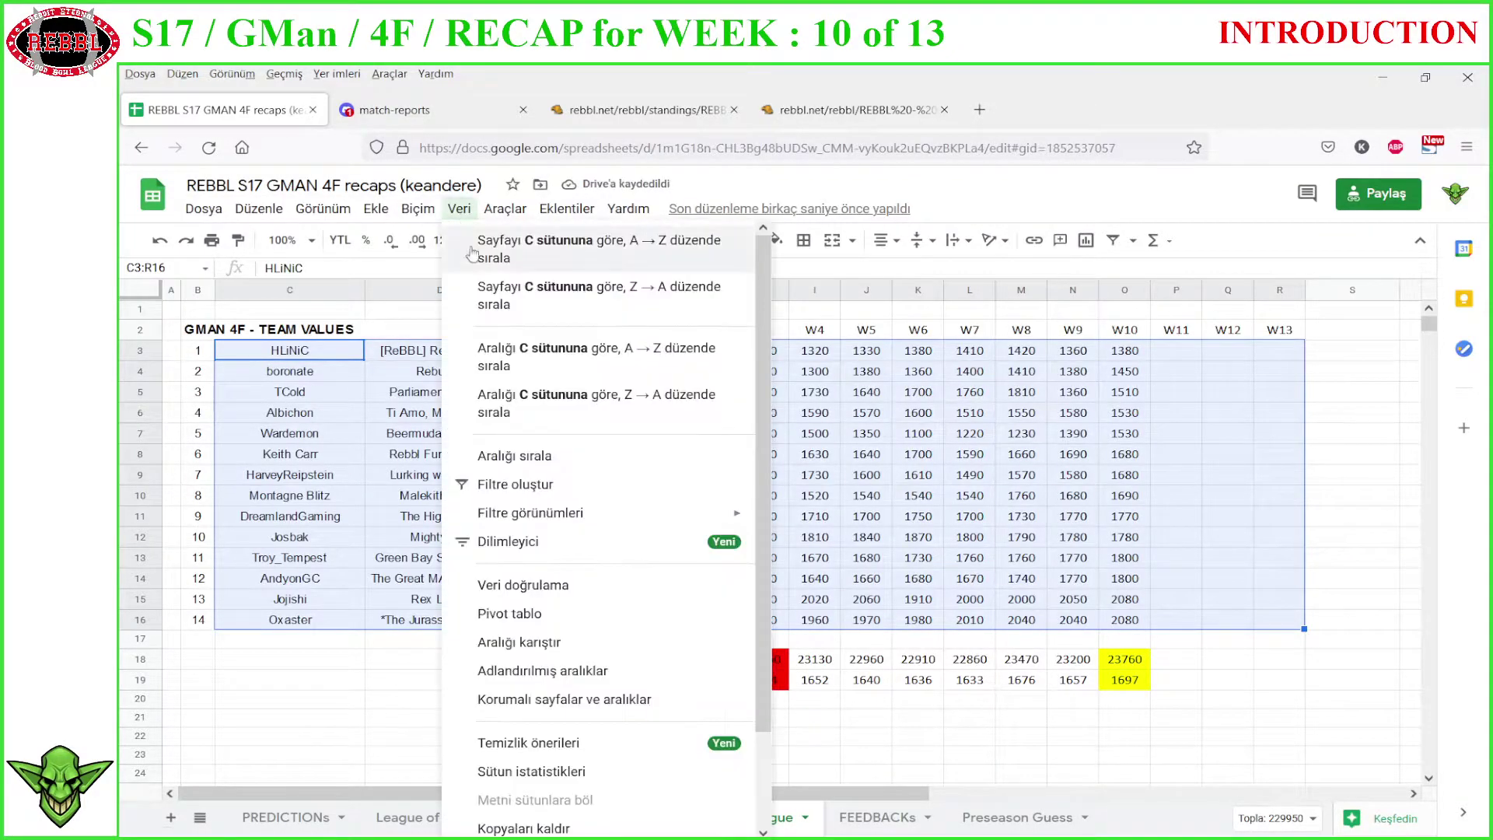
click(599, 456)
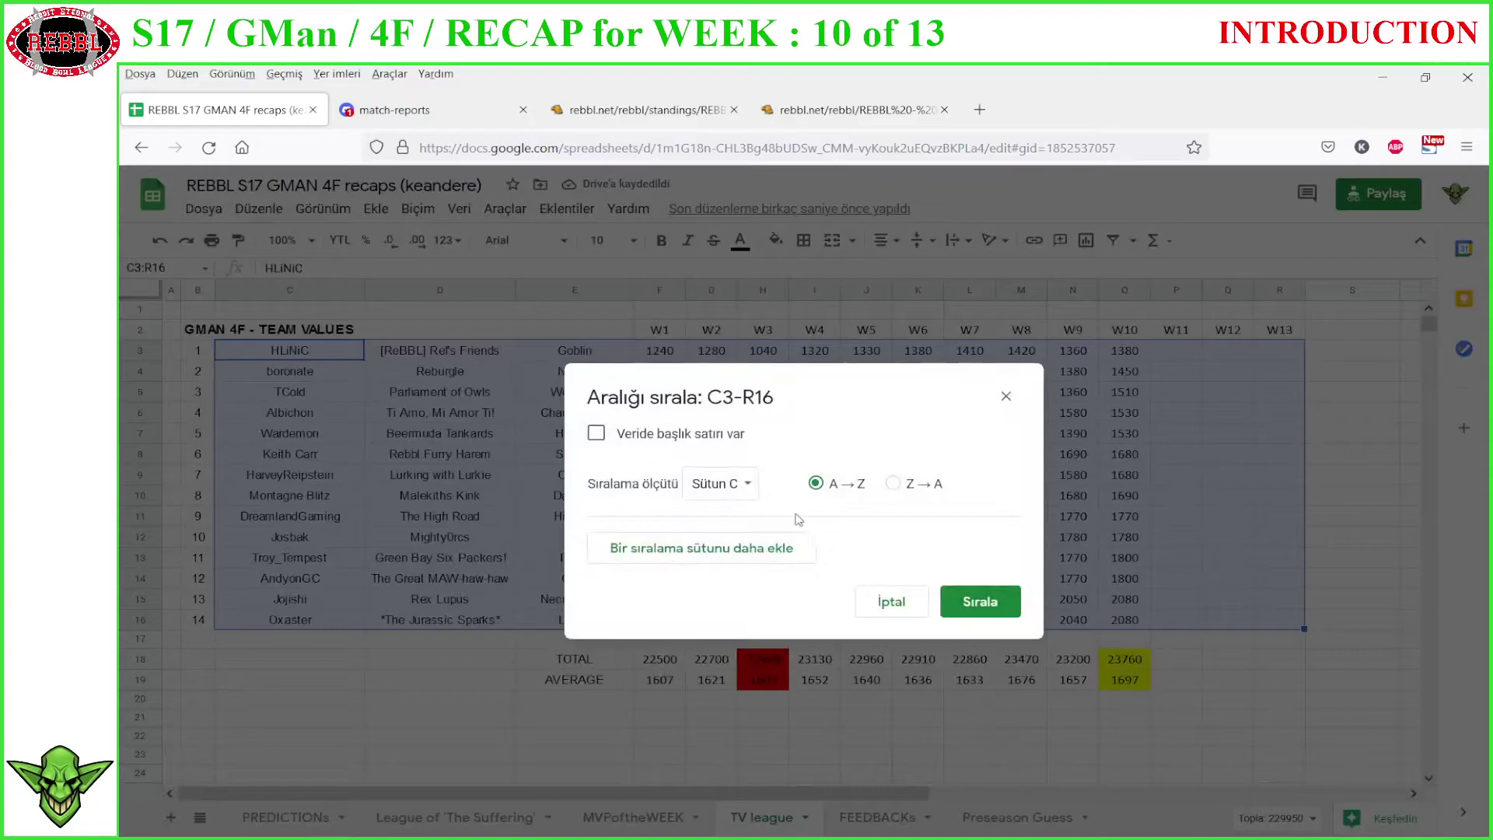
click(730, 494)
scroll(735, 700, down, 3)
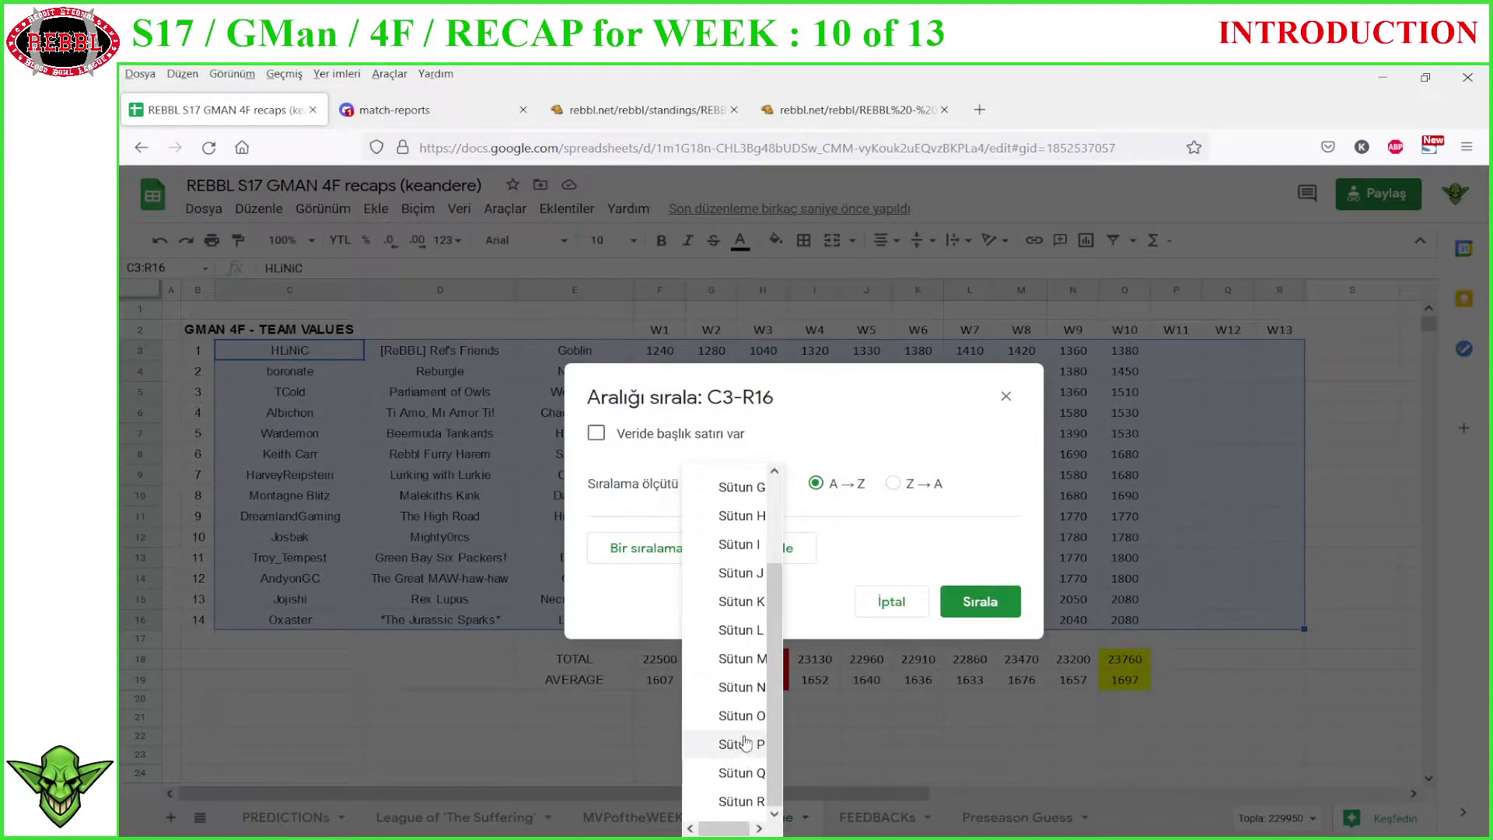
click(735, 711)
click(893, 483)
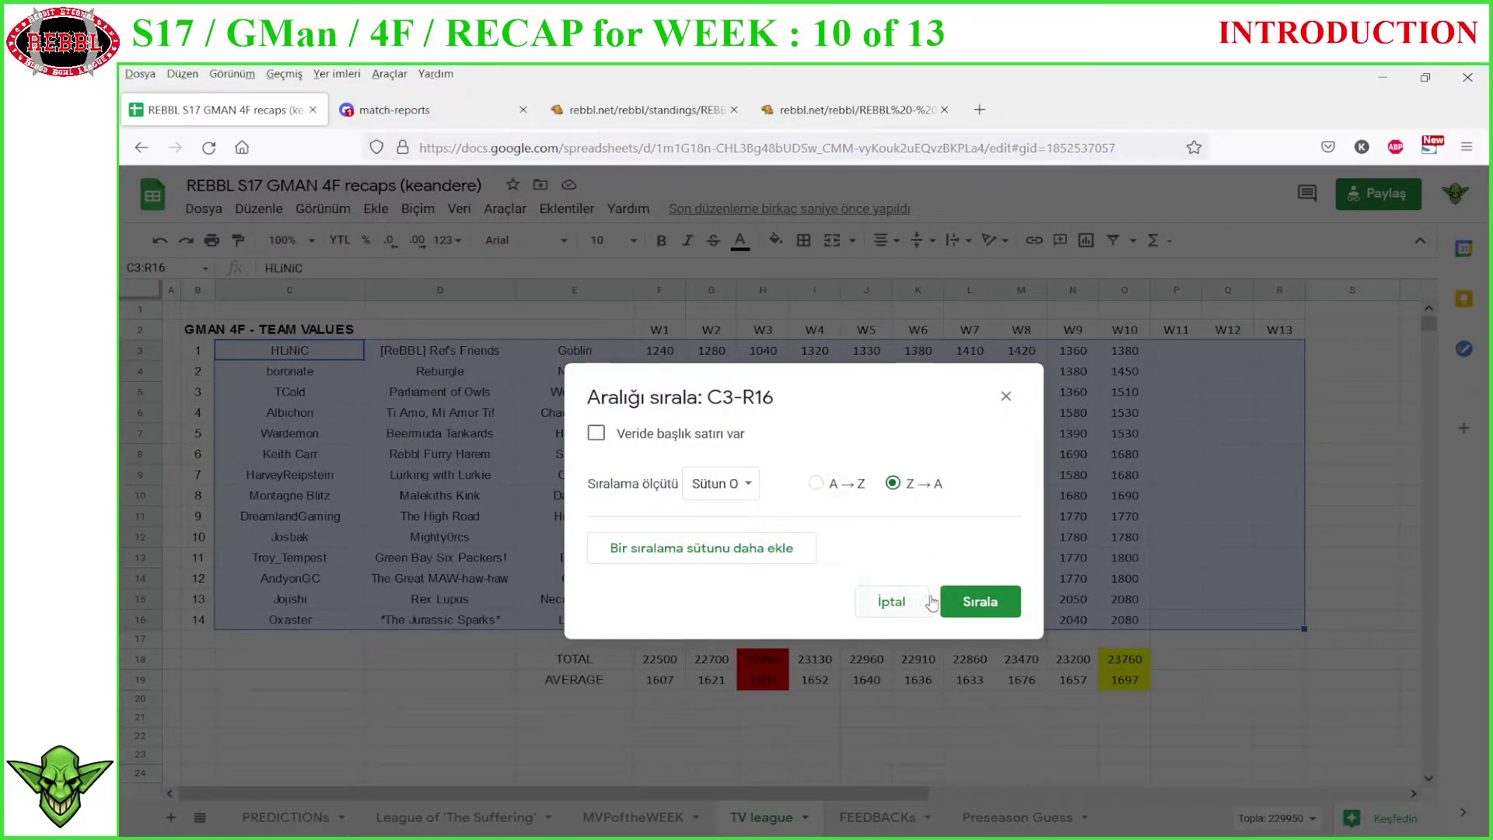
click(970, 603)
- Check the W10 values in O5:O8, compare W9 with W10 for Chaos, Chaos Dwarf, Human and Wood Elf, and check Goblin's W10
drag(1125, 393, 1131, 436)
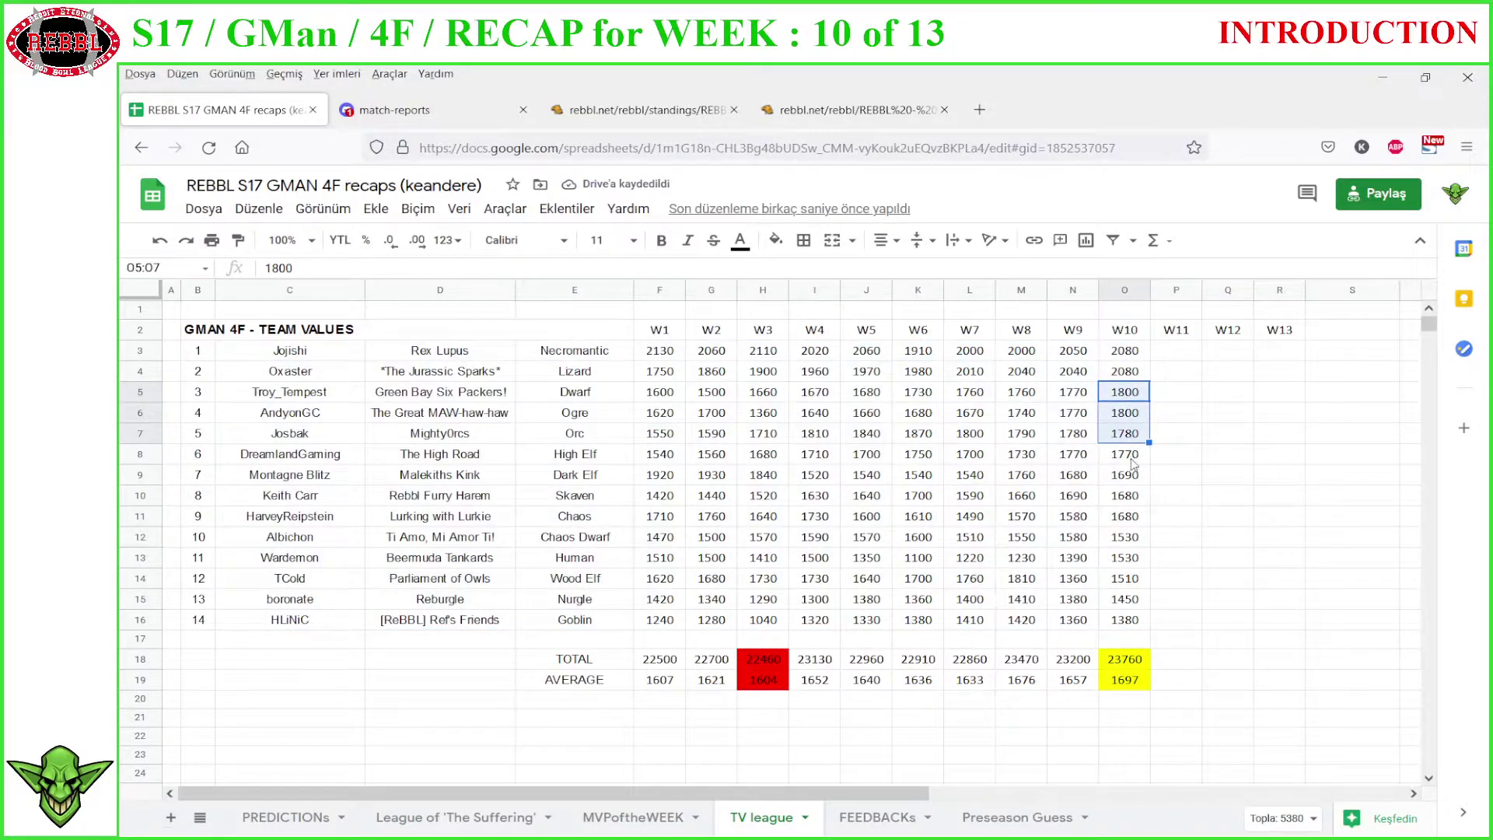
click(1134, 457)
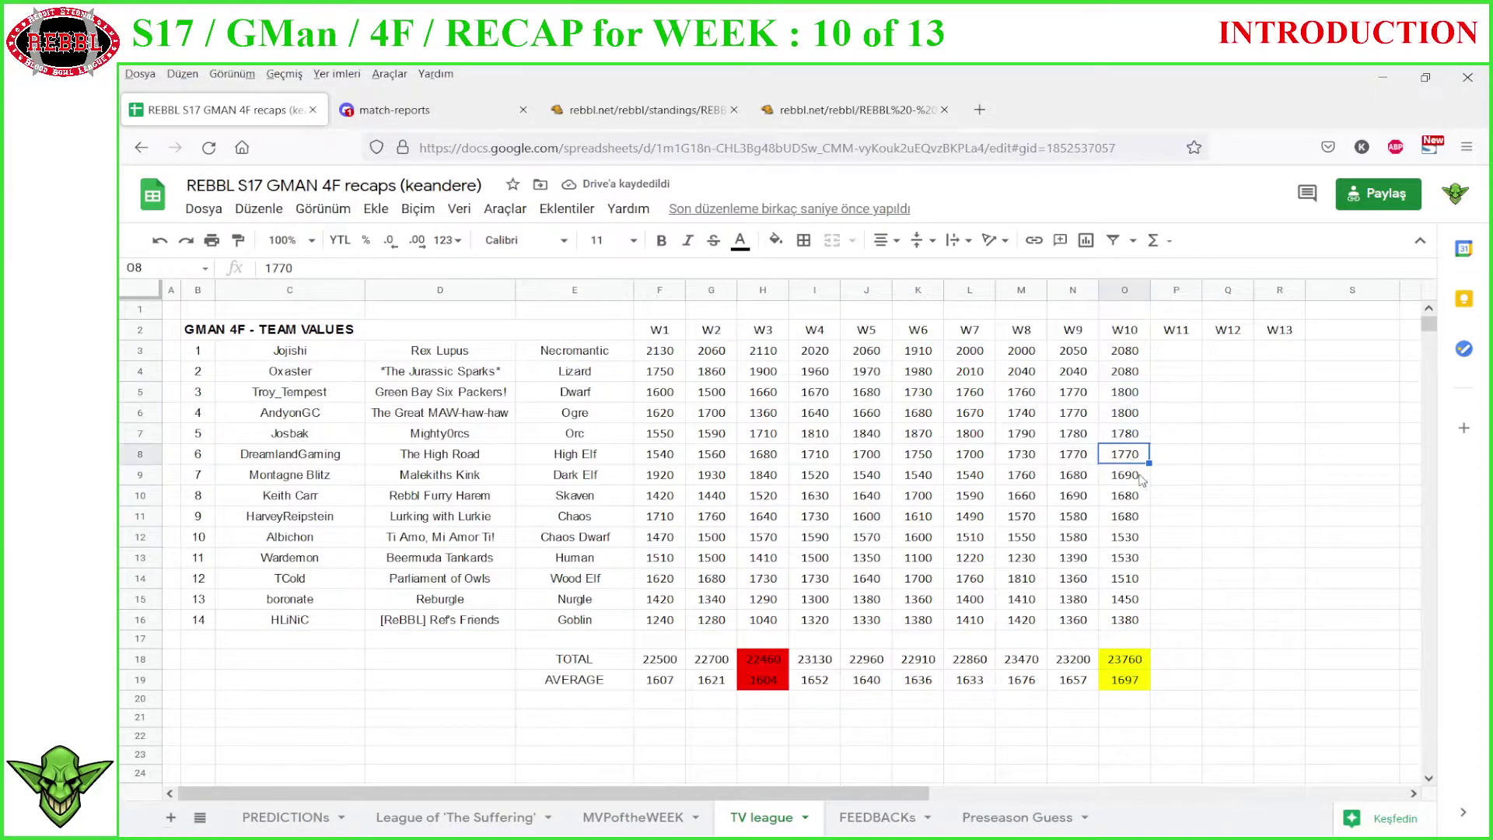
click(1074, 521)
drag(1076, 525, 1104, 519)
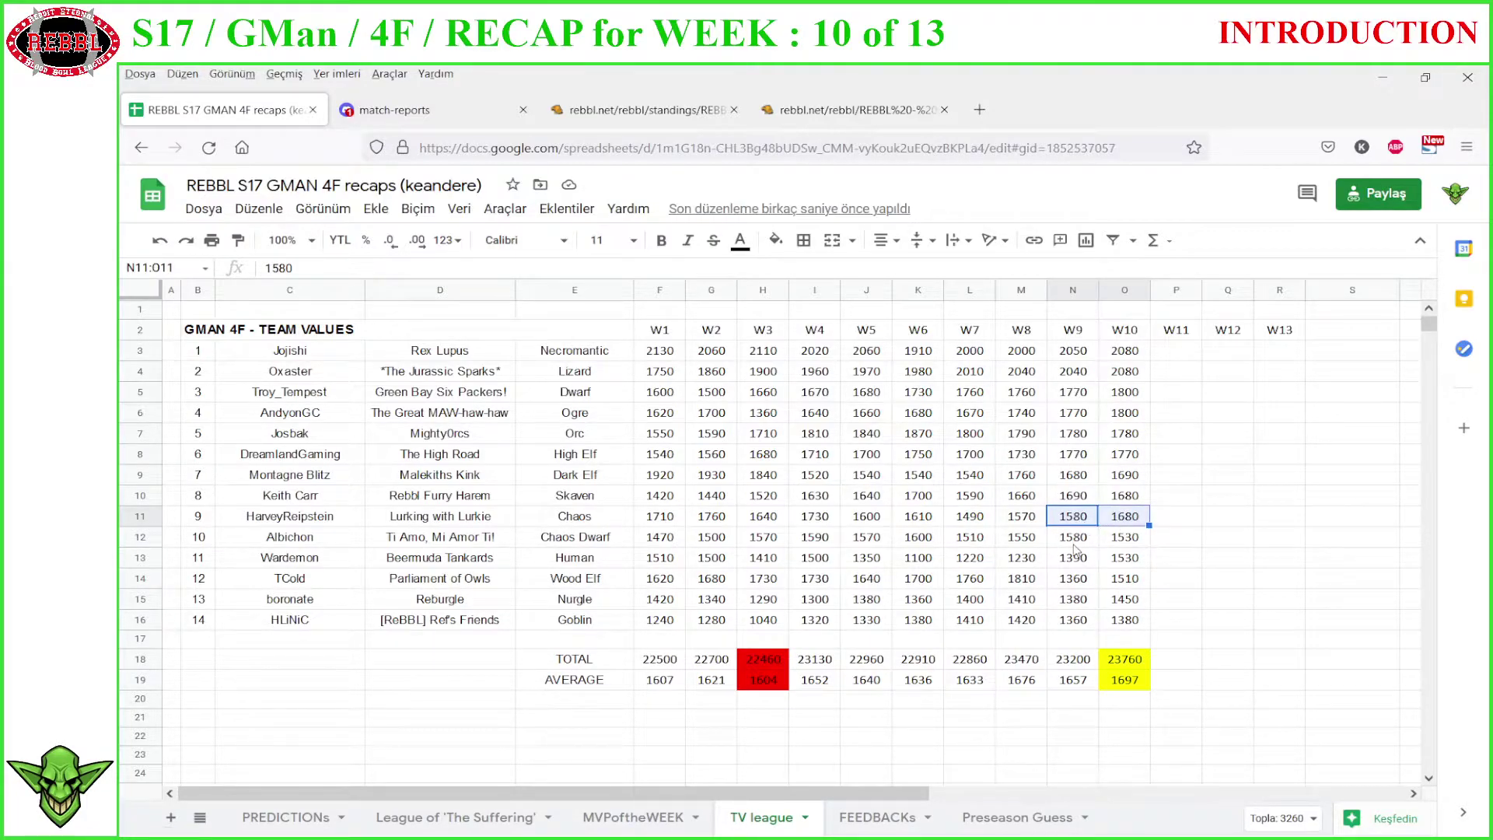
drag(1074, 543, 1122, 542)
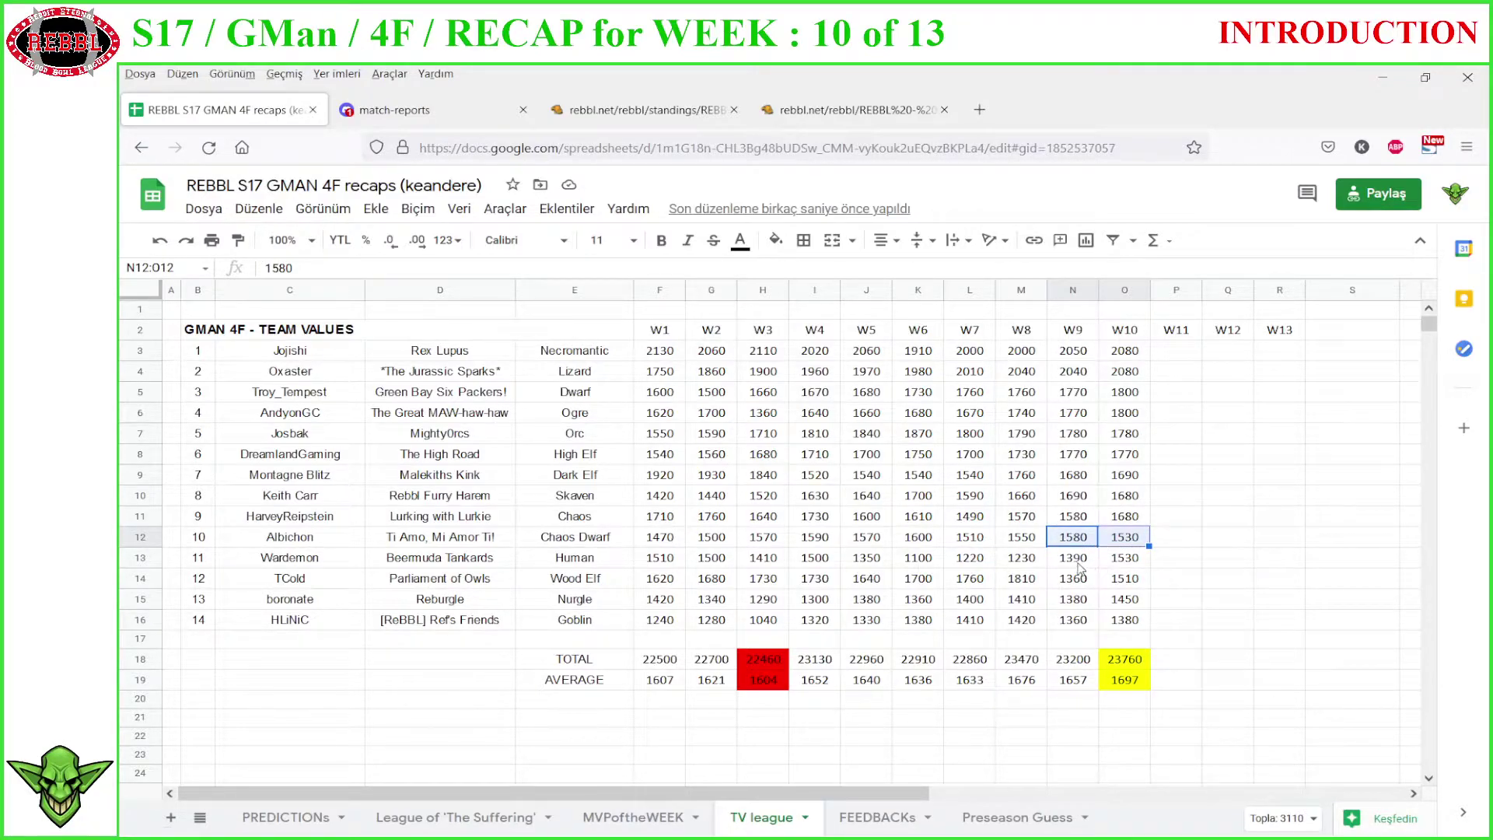
click(1080, 561)
drag(1081, 564, 1113, 566)
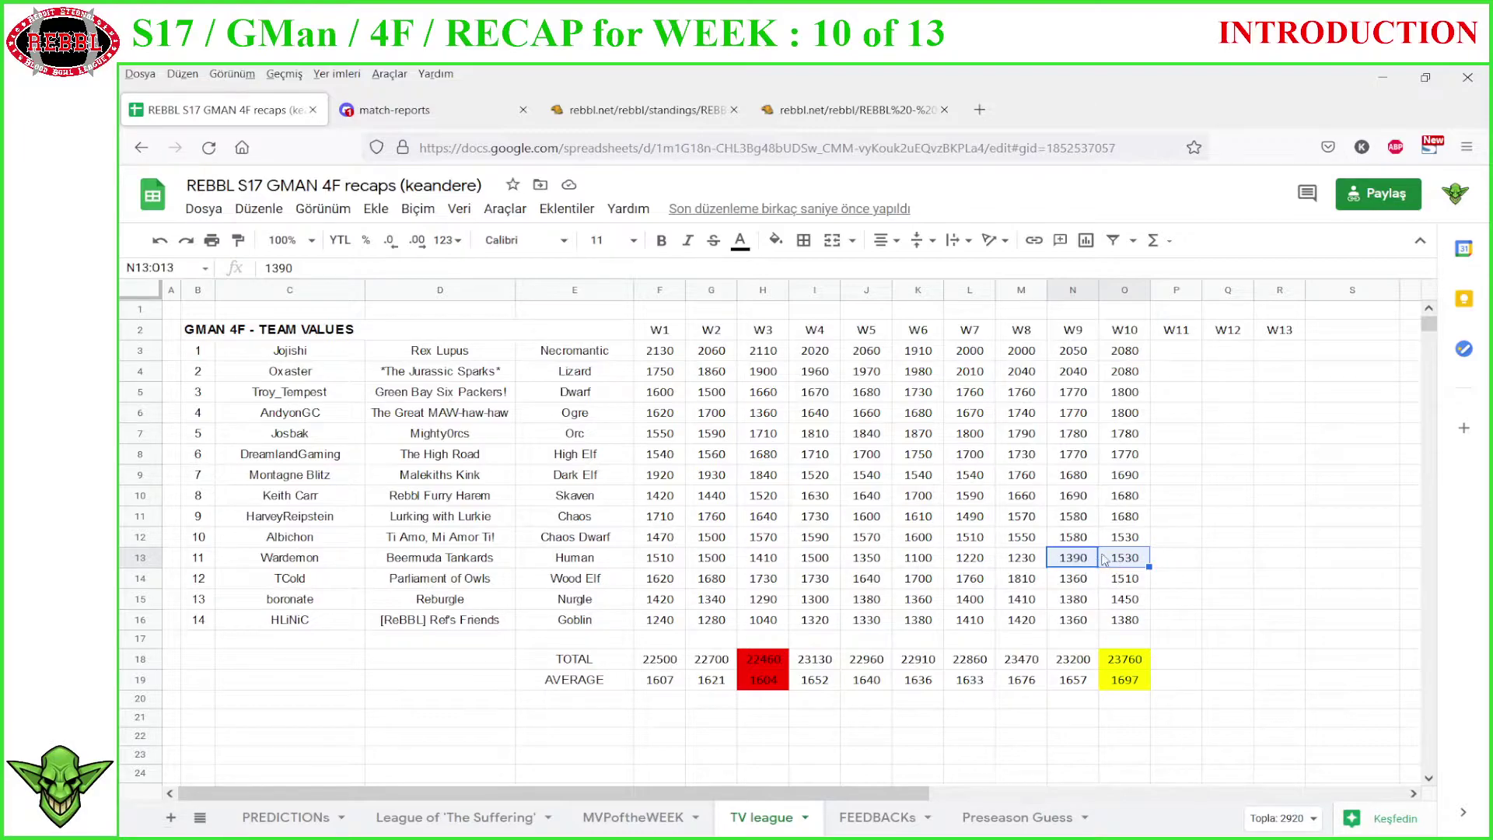
drag(1087, 585, 1122, 582)
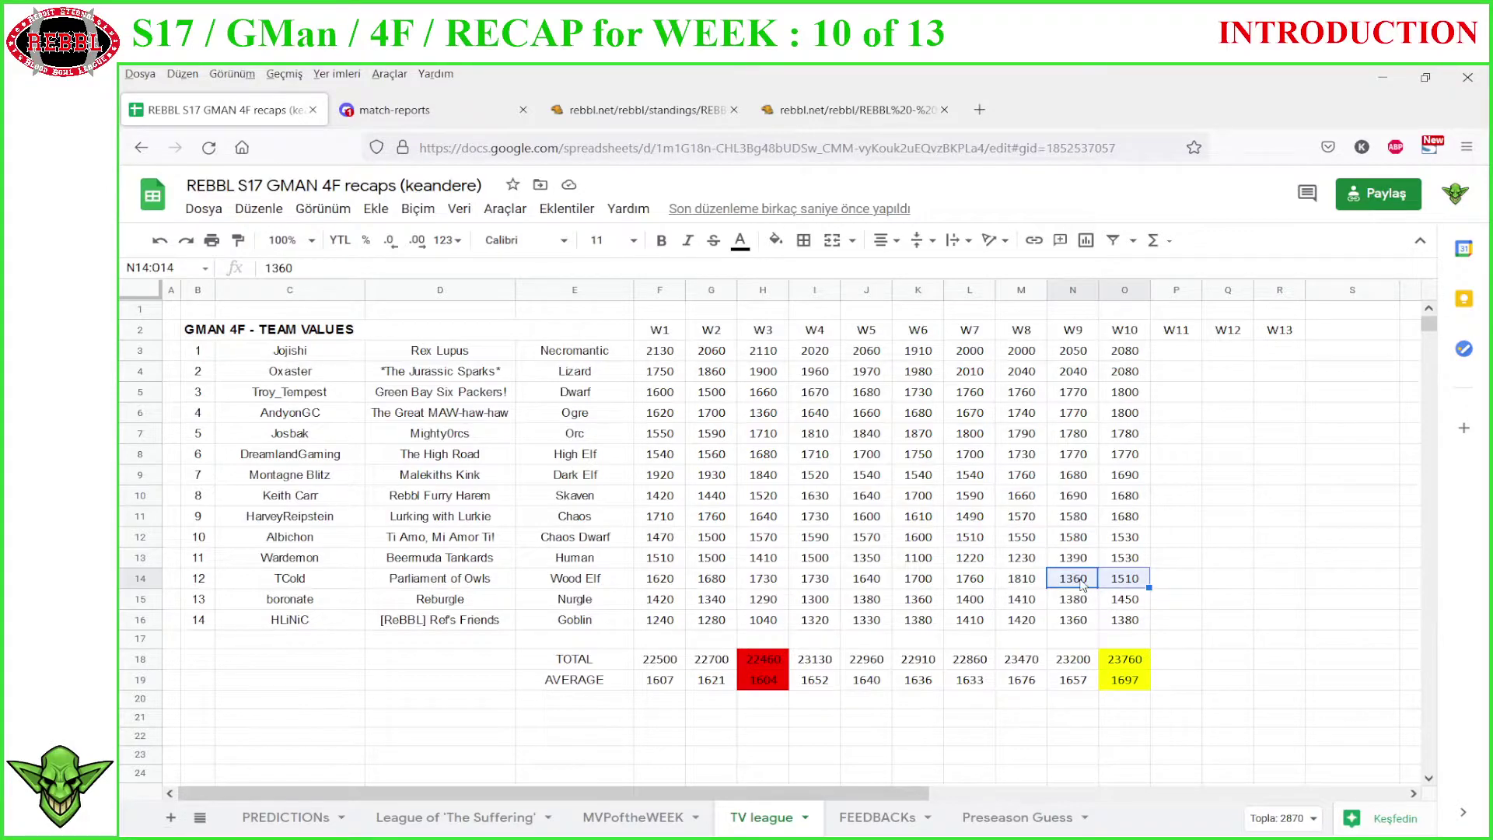
click(1125, 626)
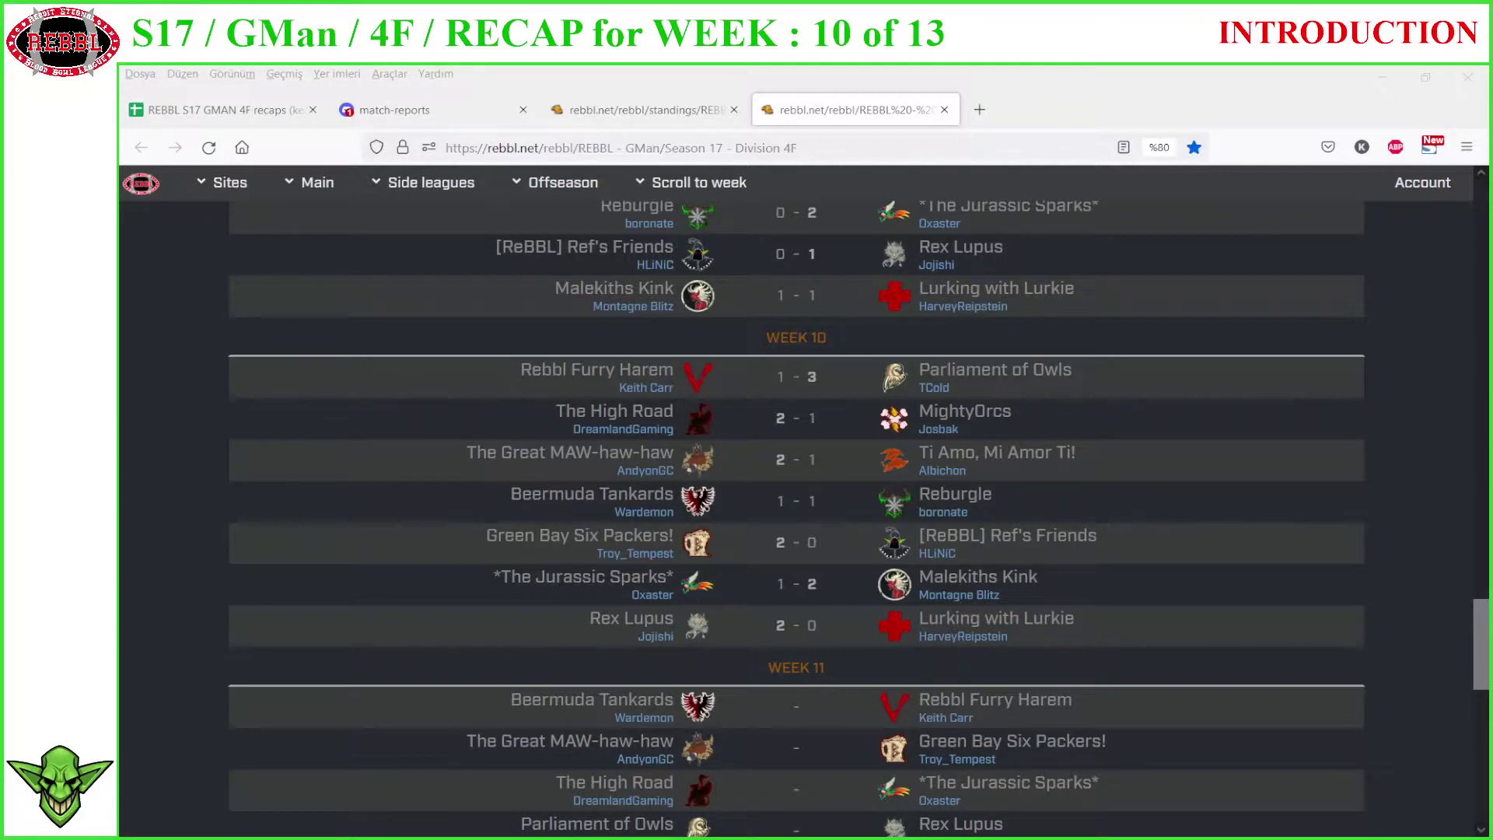
- Open the week 10 match report of Rebbl Furry Harem against Parliament of Owls and check both teams' KO- and Surf statistics
key(alt+Tab)
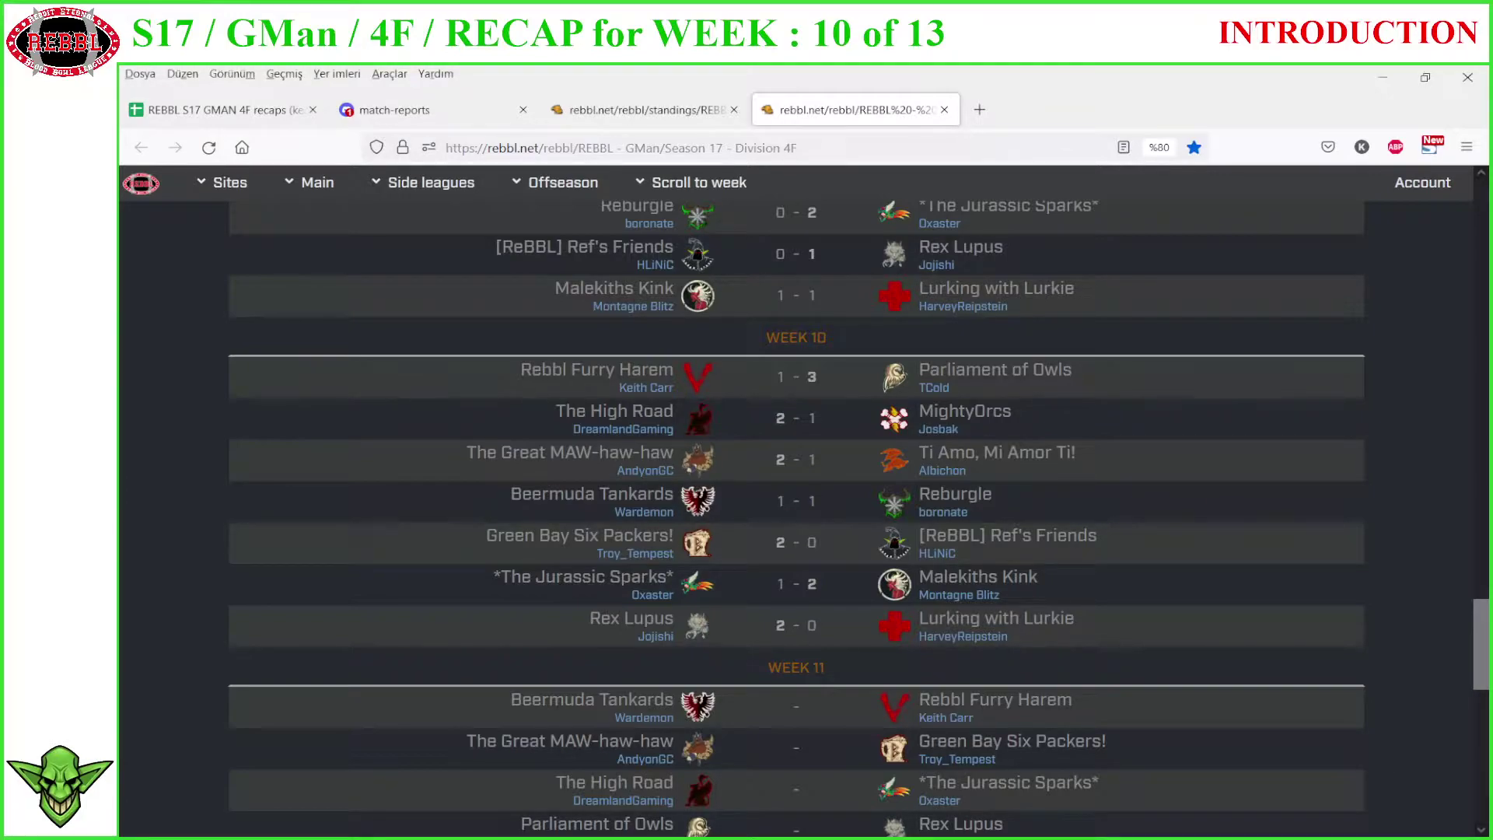
click(796, 381)
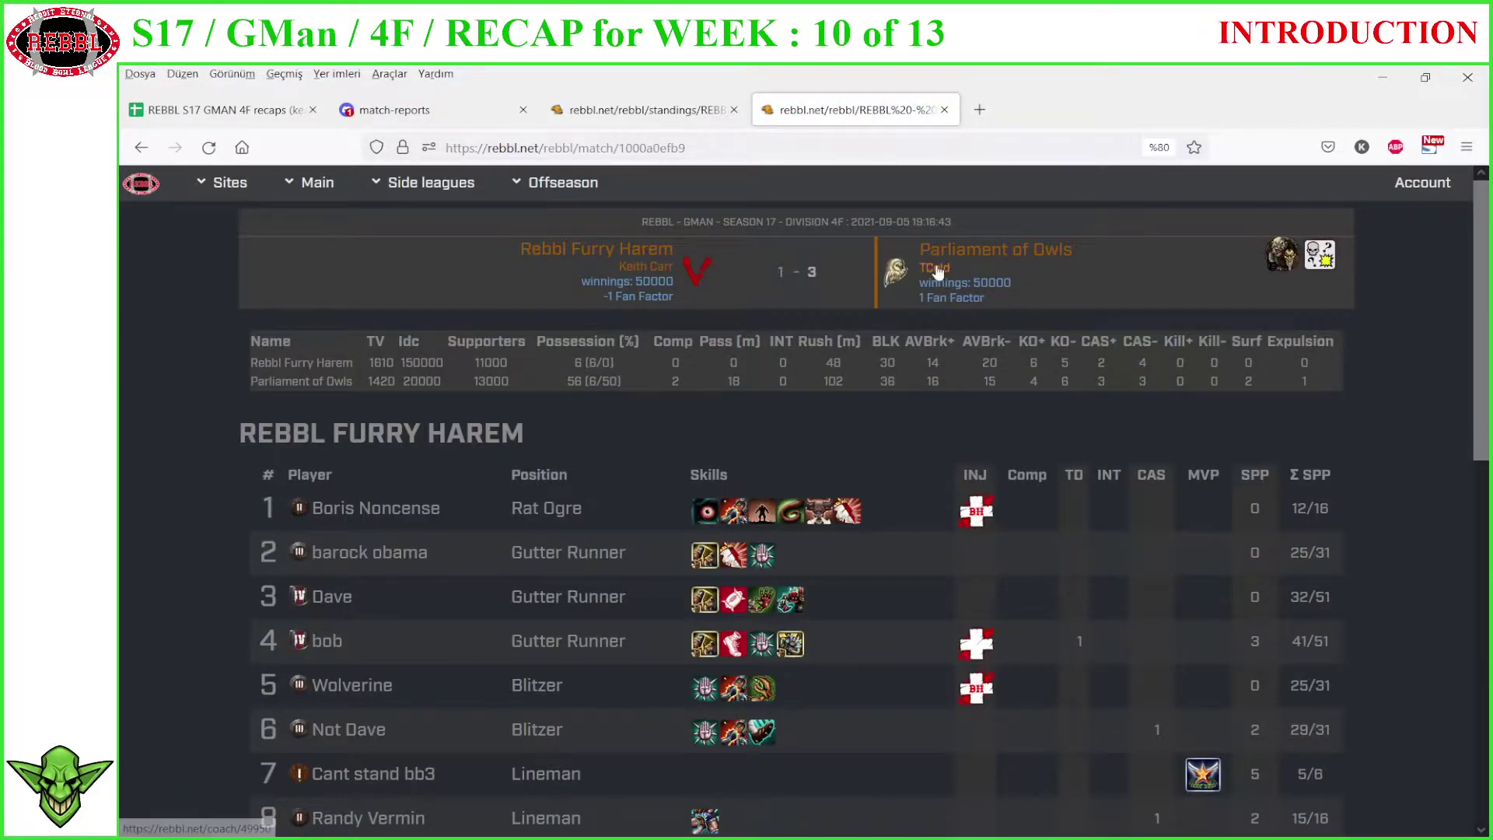
scroll(884, 386, down, 3)
scroll(1112, 418, up, 3)
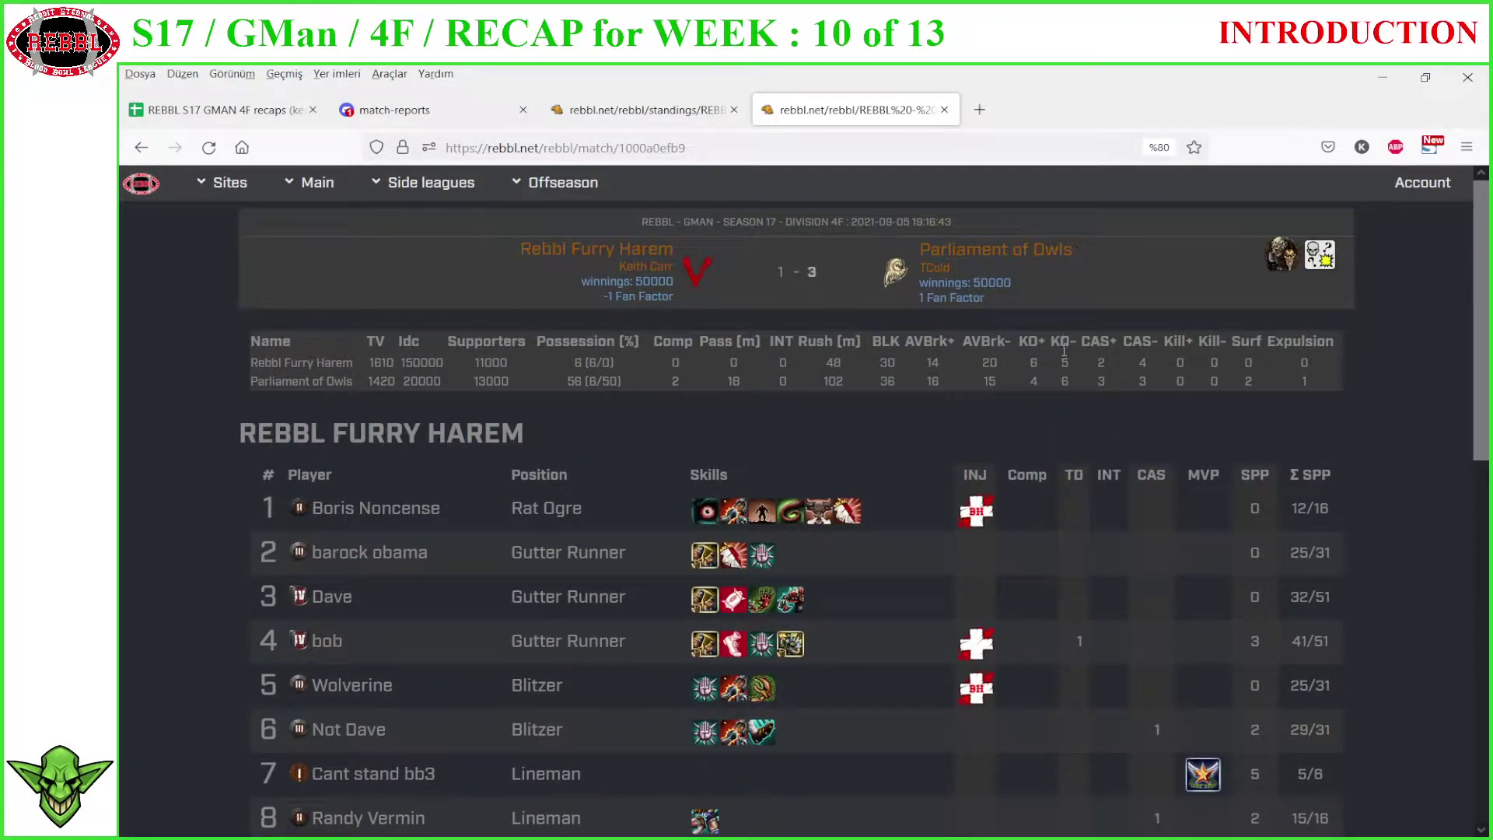
drag(1064, 363, 1066, 382)
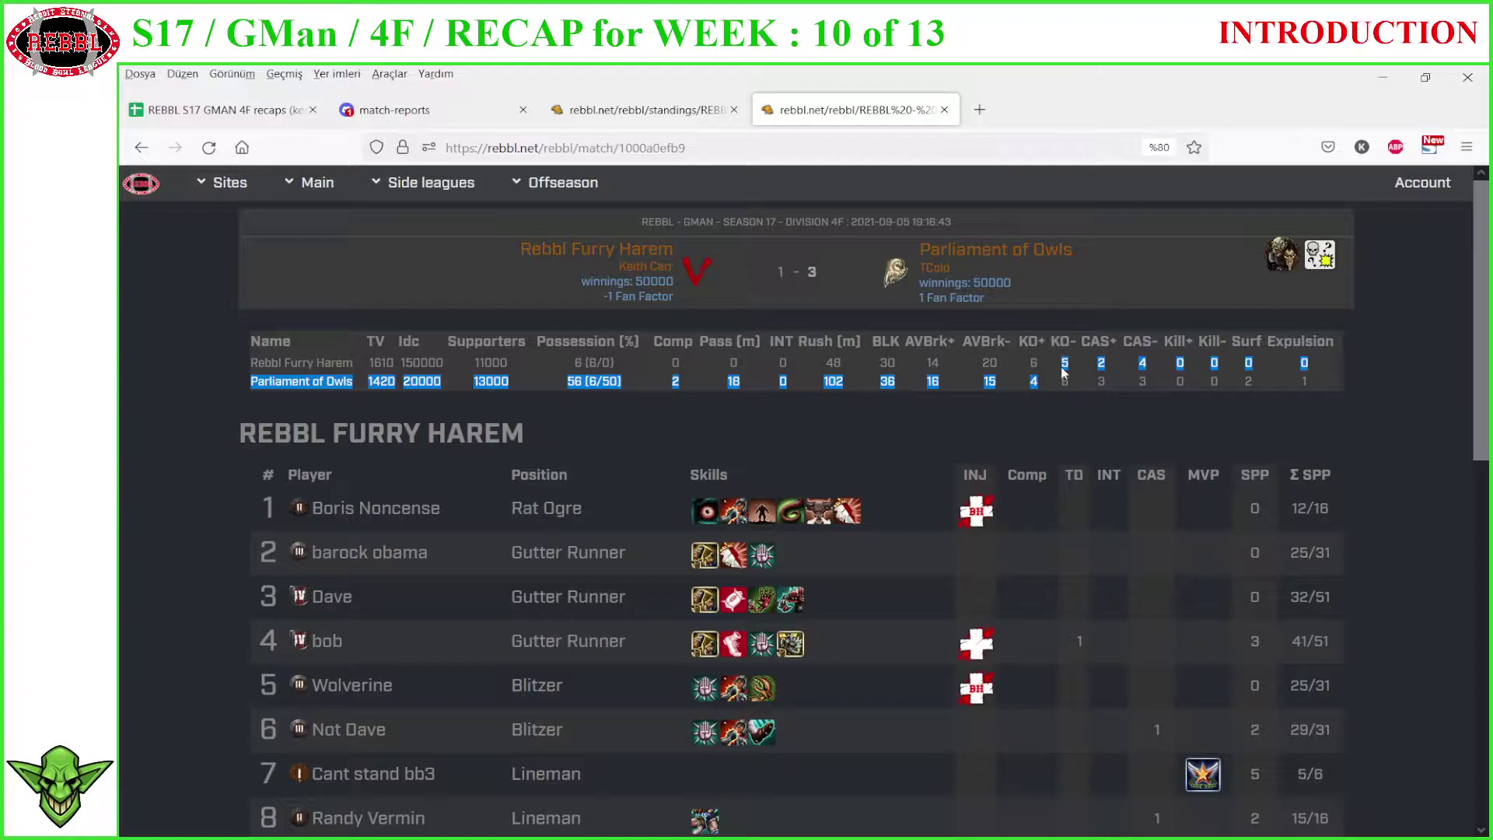
click(1141, 379)
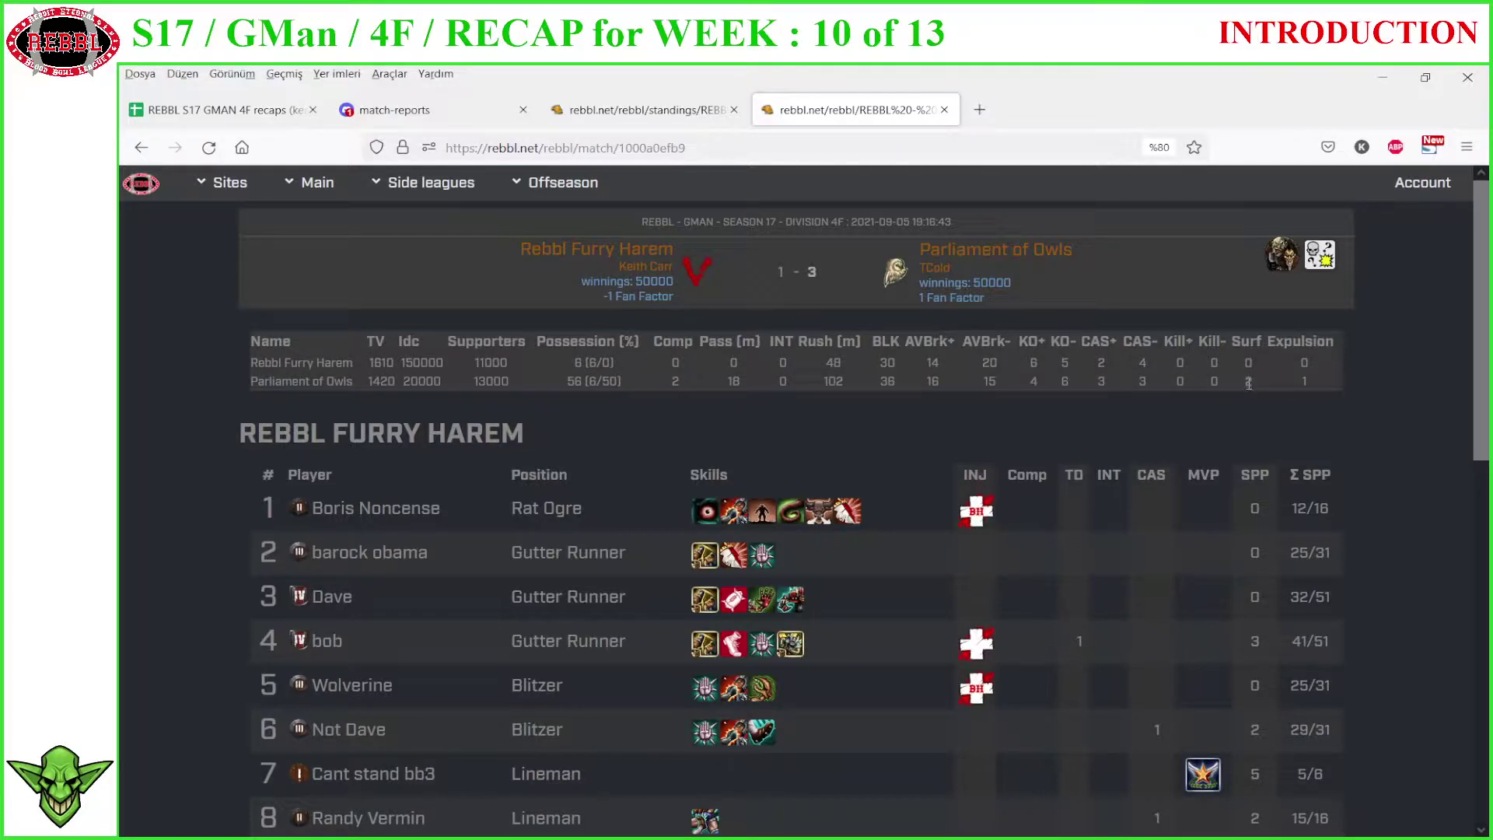
double_click(1248, 383)
- Read through the Rebbl Furry Harem and Parliament of Owls player tables in the match report
scroll(1129, 409, down, 3)
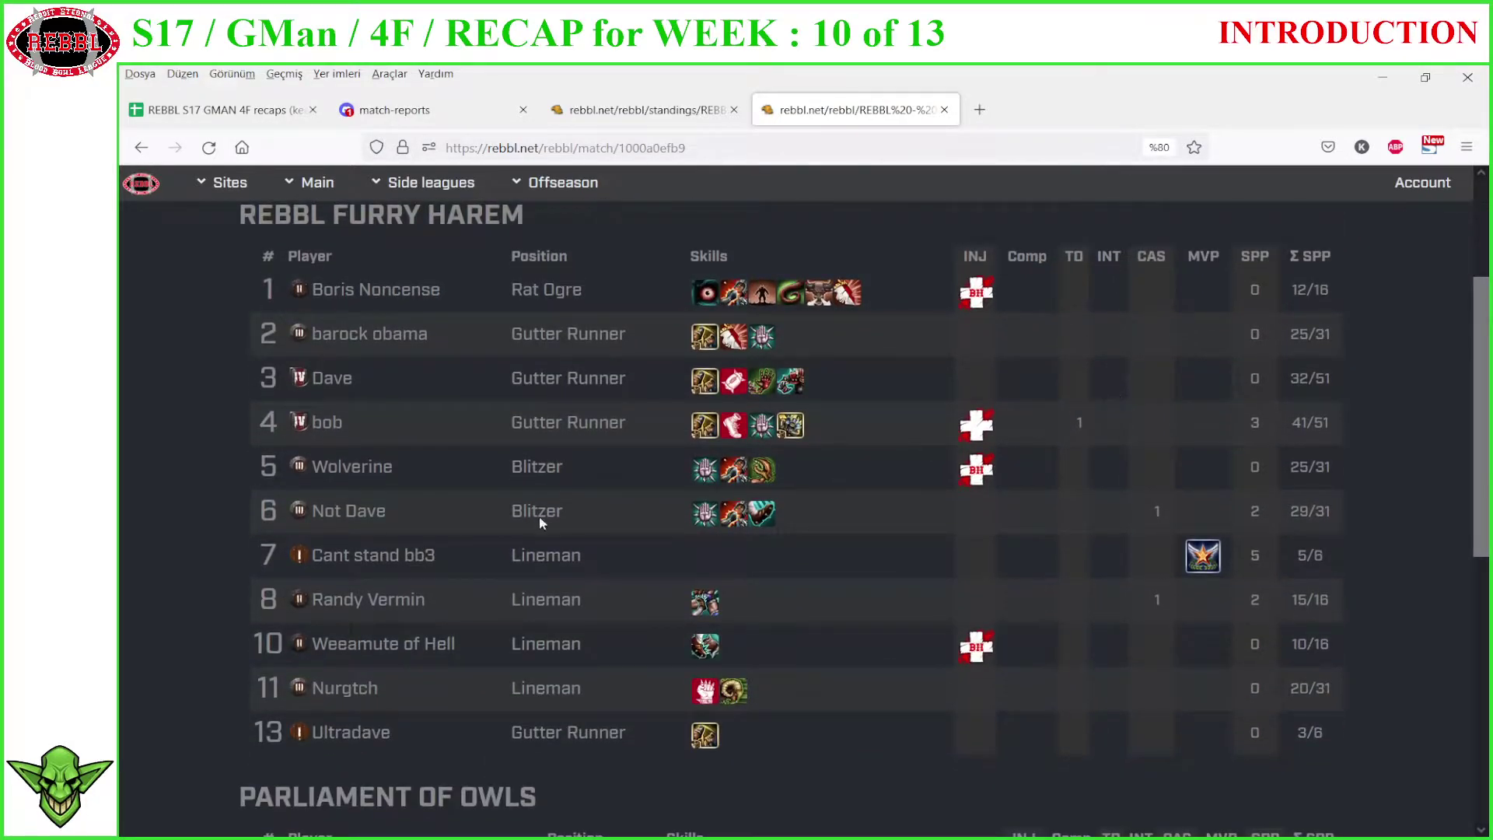
scroll(700, 459, down, 3)
scroll(730, 426, down, 3)
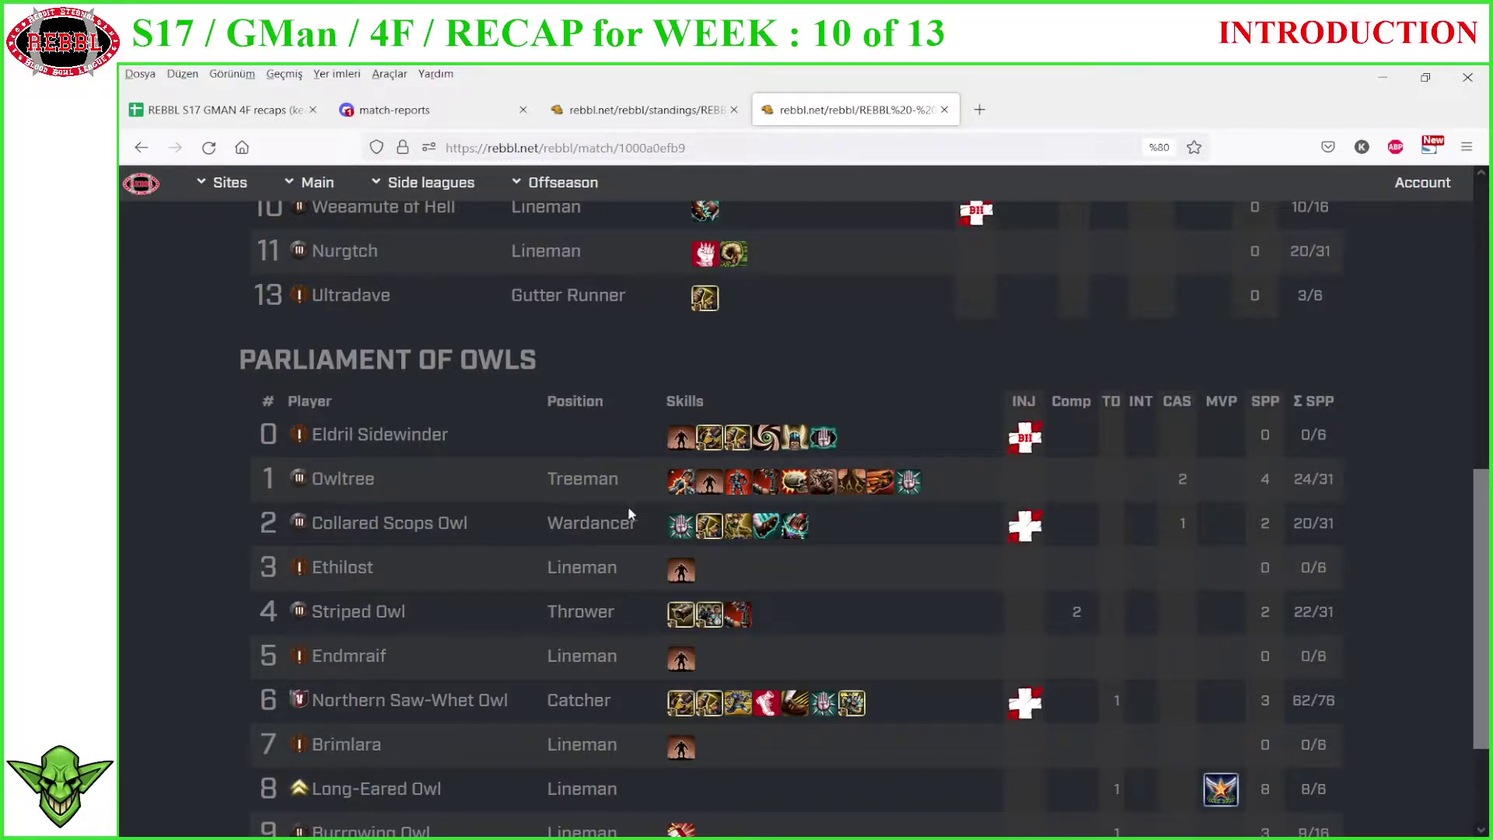
scroll(645, 451, down, 3)
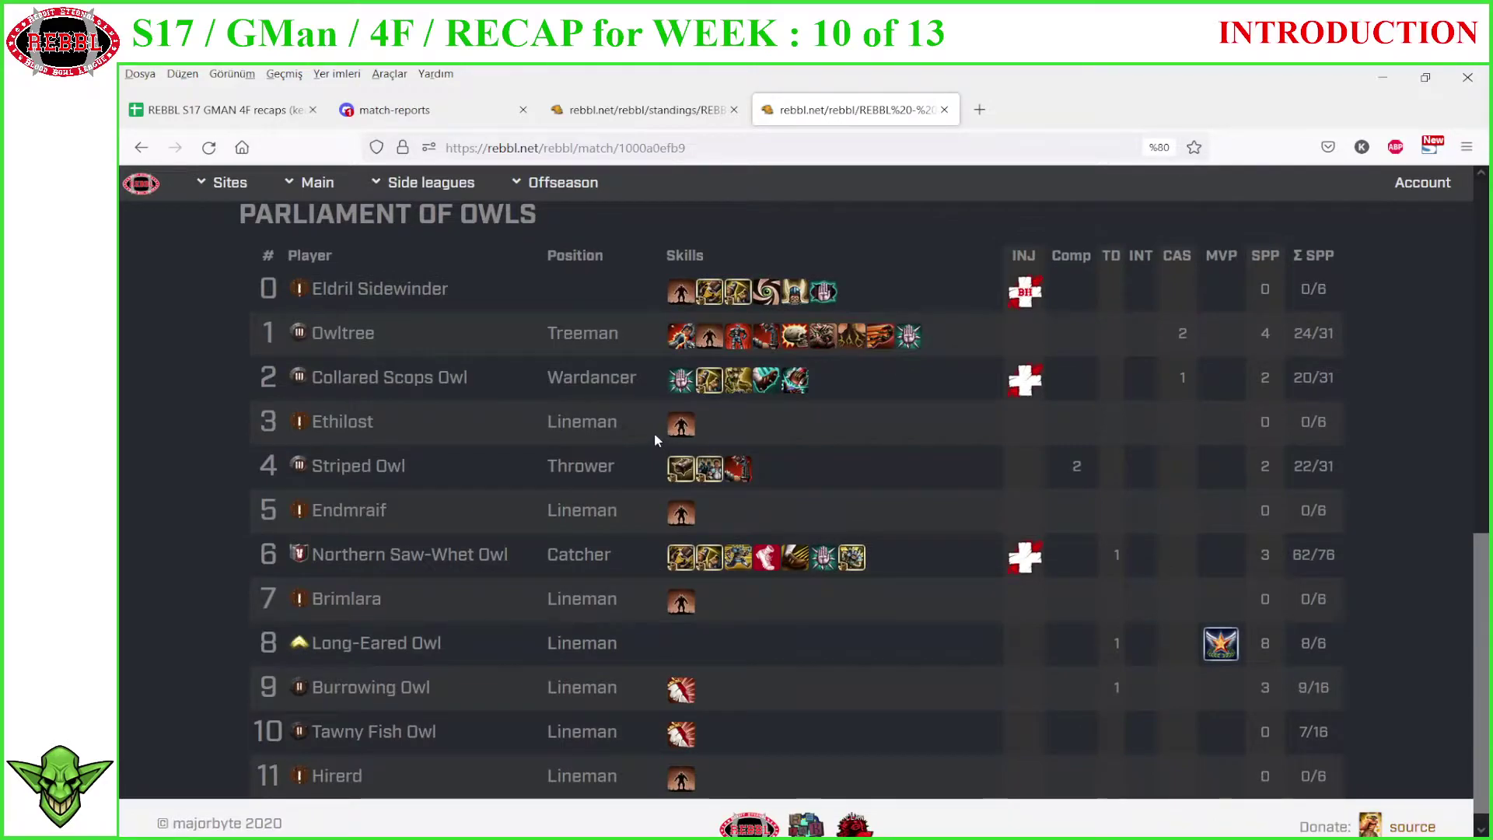
scroll(653, 432, up, 3)
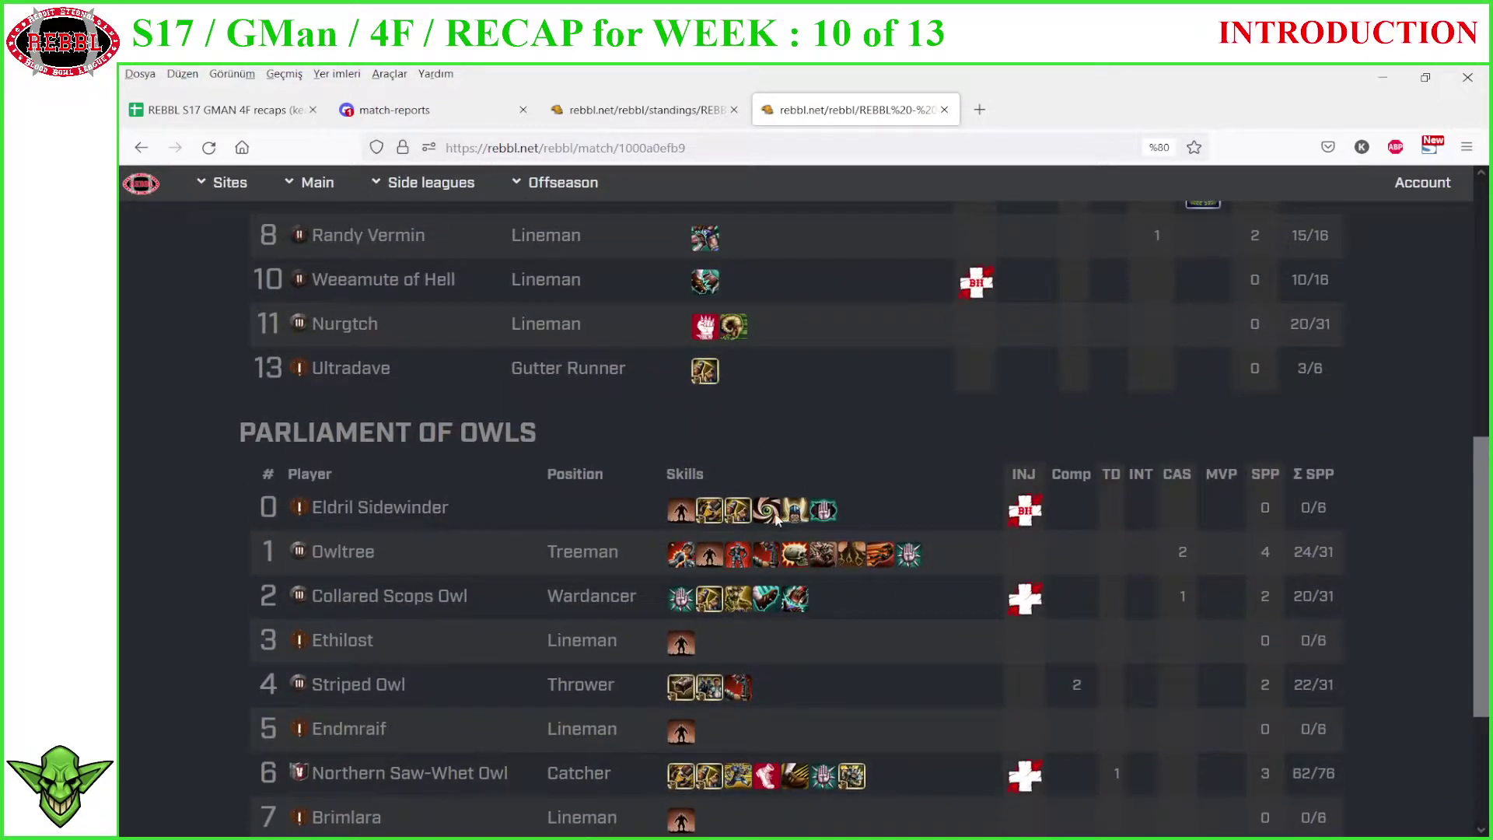
scroll(775, 519, down, 3)
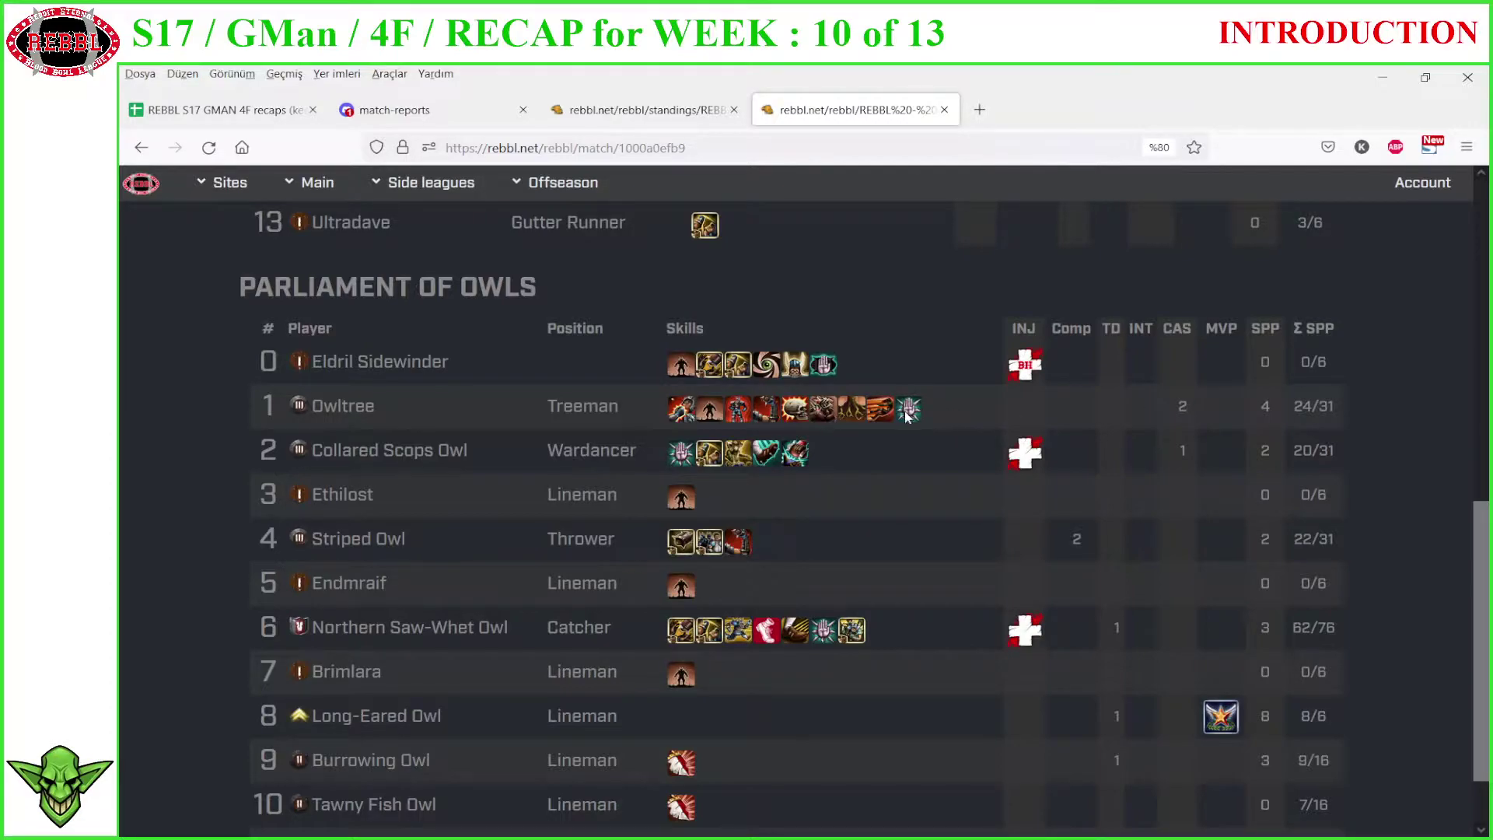
- Check the casualties by Parliament of Owls' Treeman and Wardancer and examine the rest of that team's player table
double_click(1181, 406)
double_click(1181, 450)
scroll(1110, 424, down, 1)
scroll(1096, 404, up, 2)
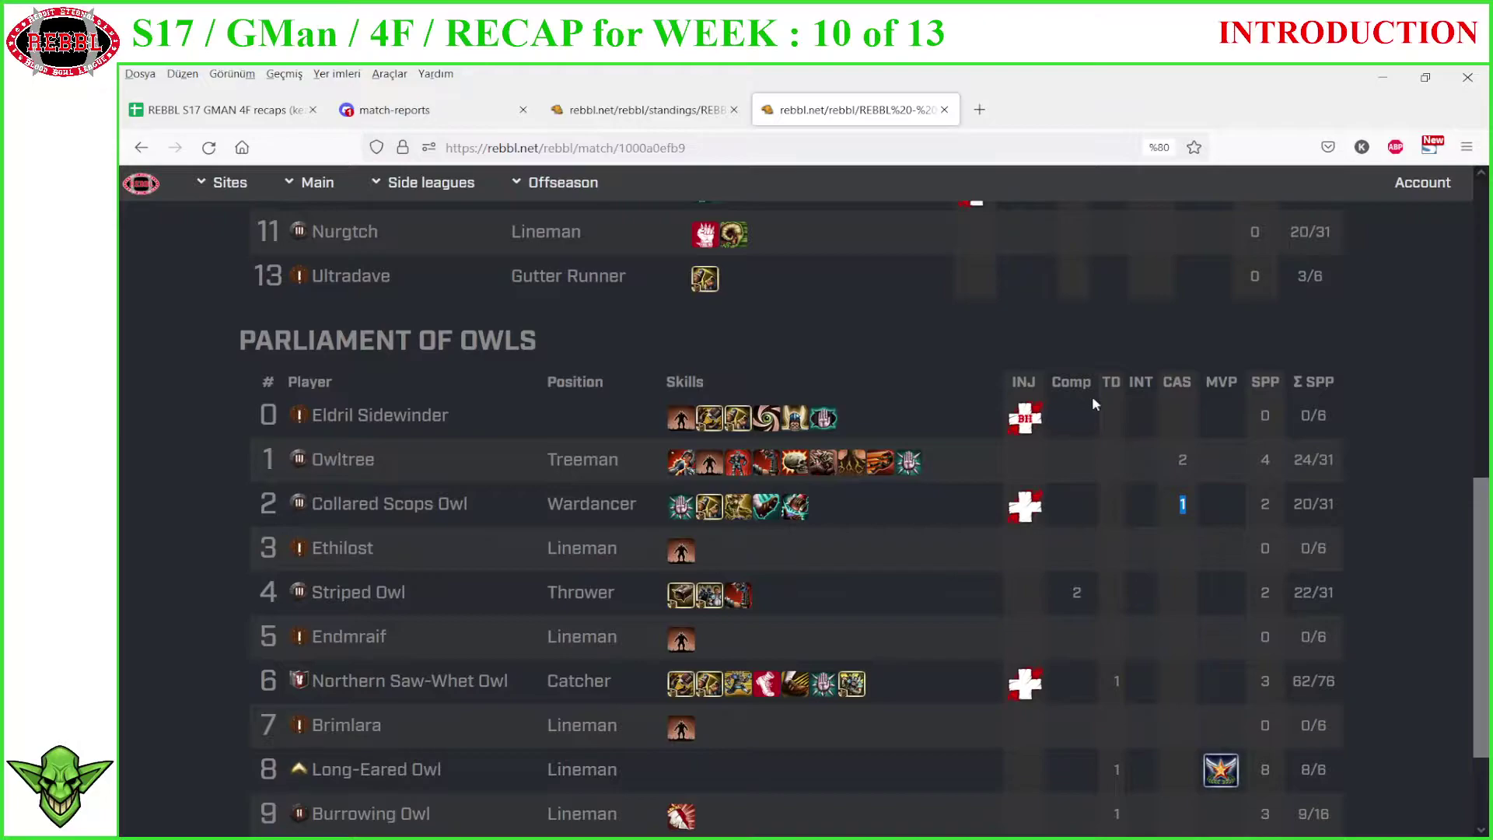
scroll(1091, 402, down, 2)
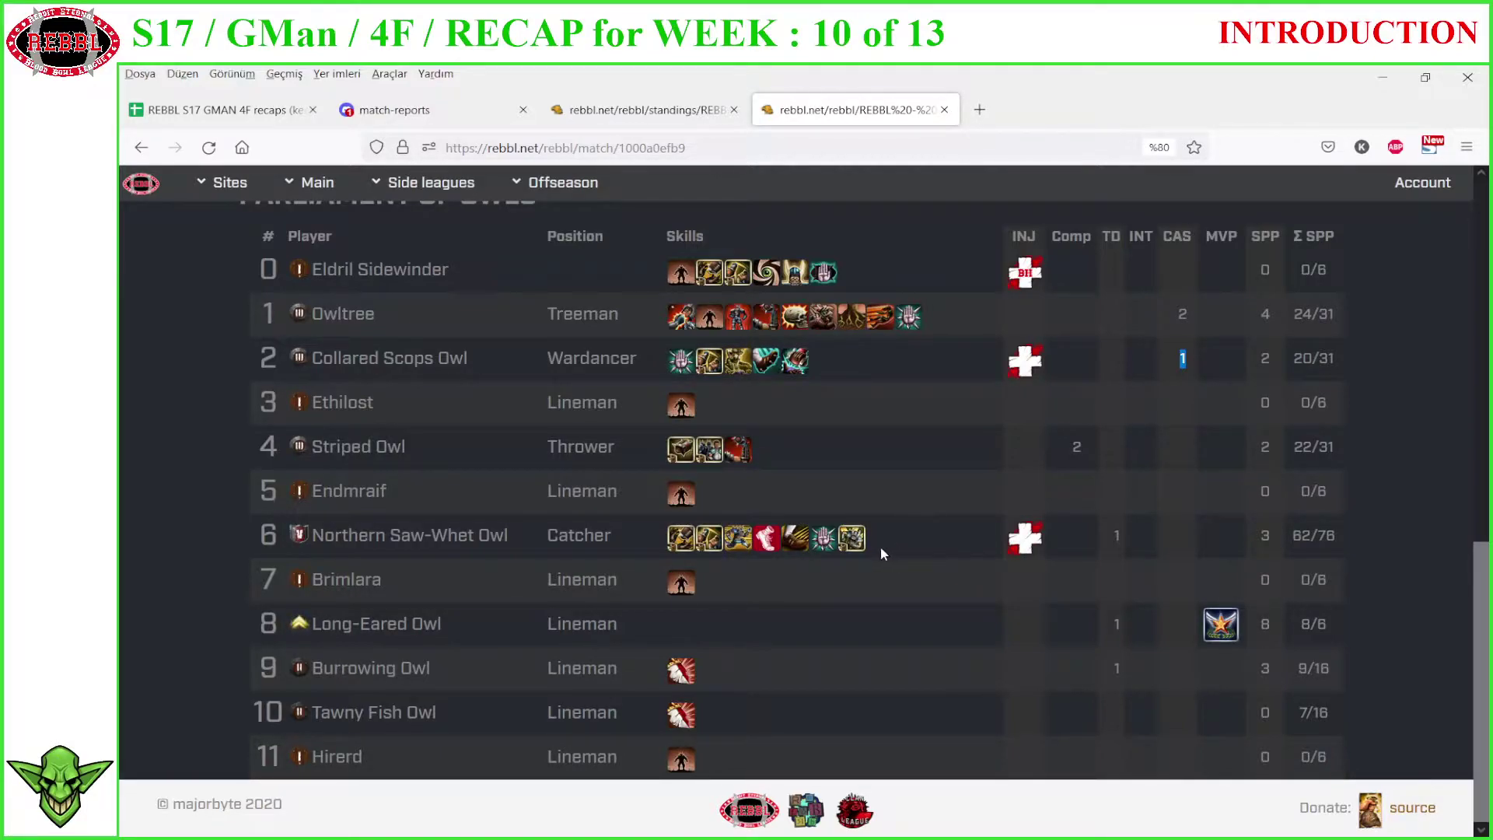
scroll(400, 503, up, 3)
scroll(393, 500, down, 3)
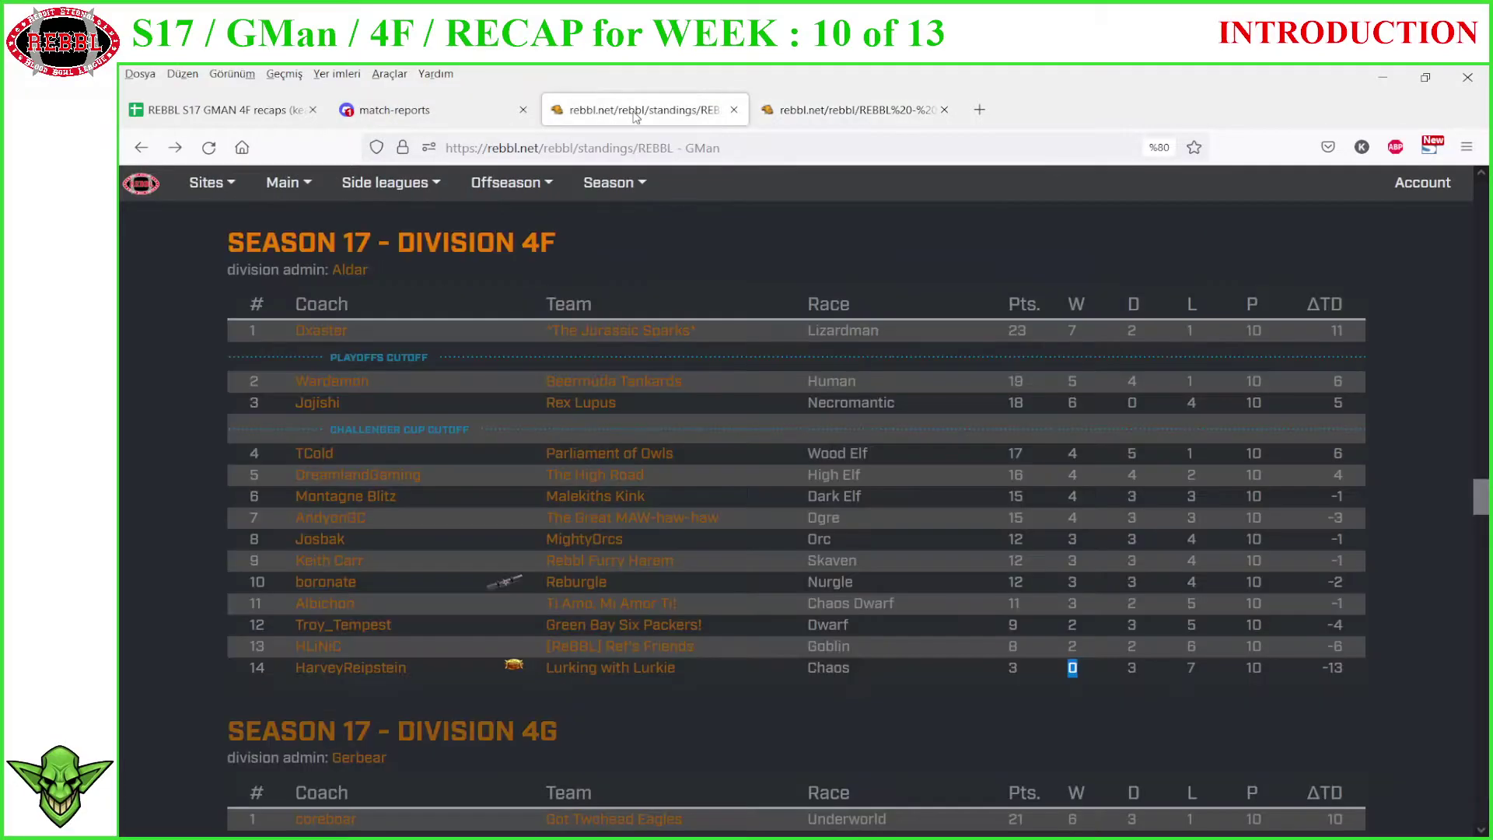
- Open the Parliament of Owls team page from the Division 4F standings and examine its current roster
click(646, 109)
click(607, 453)
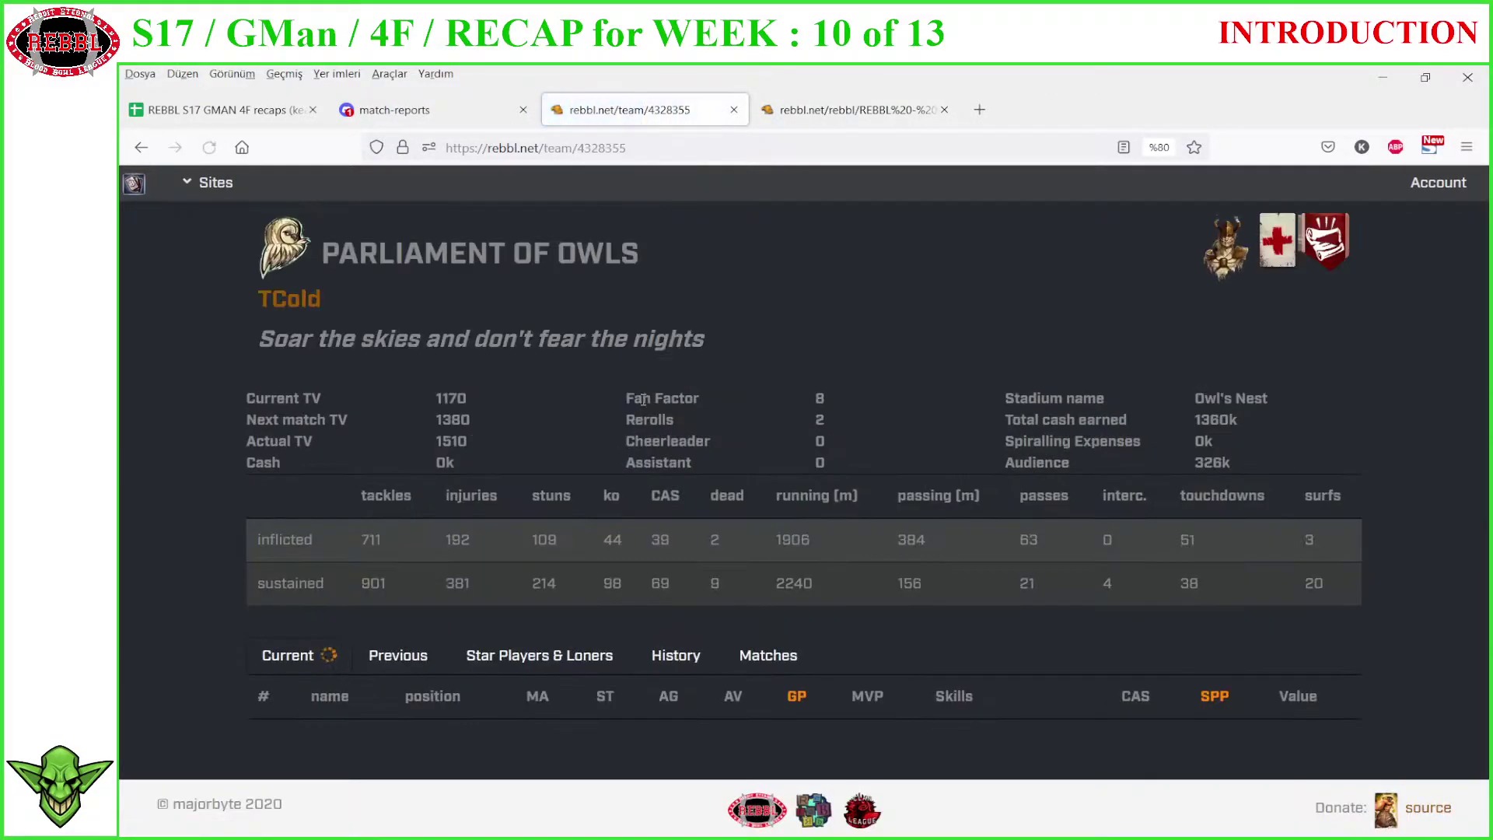
scroll(707, 384, down, 5)
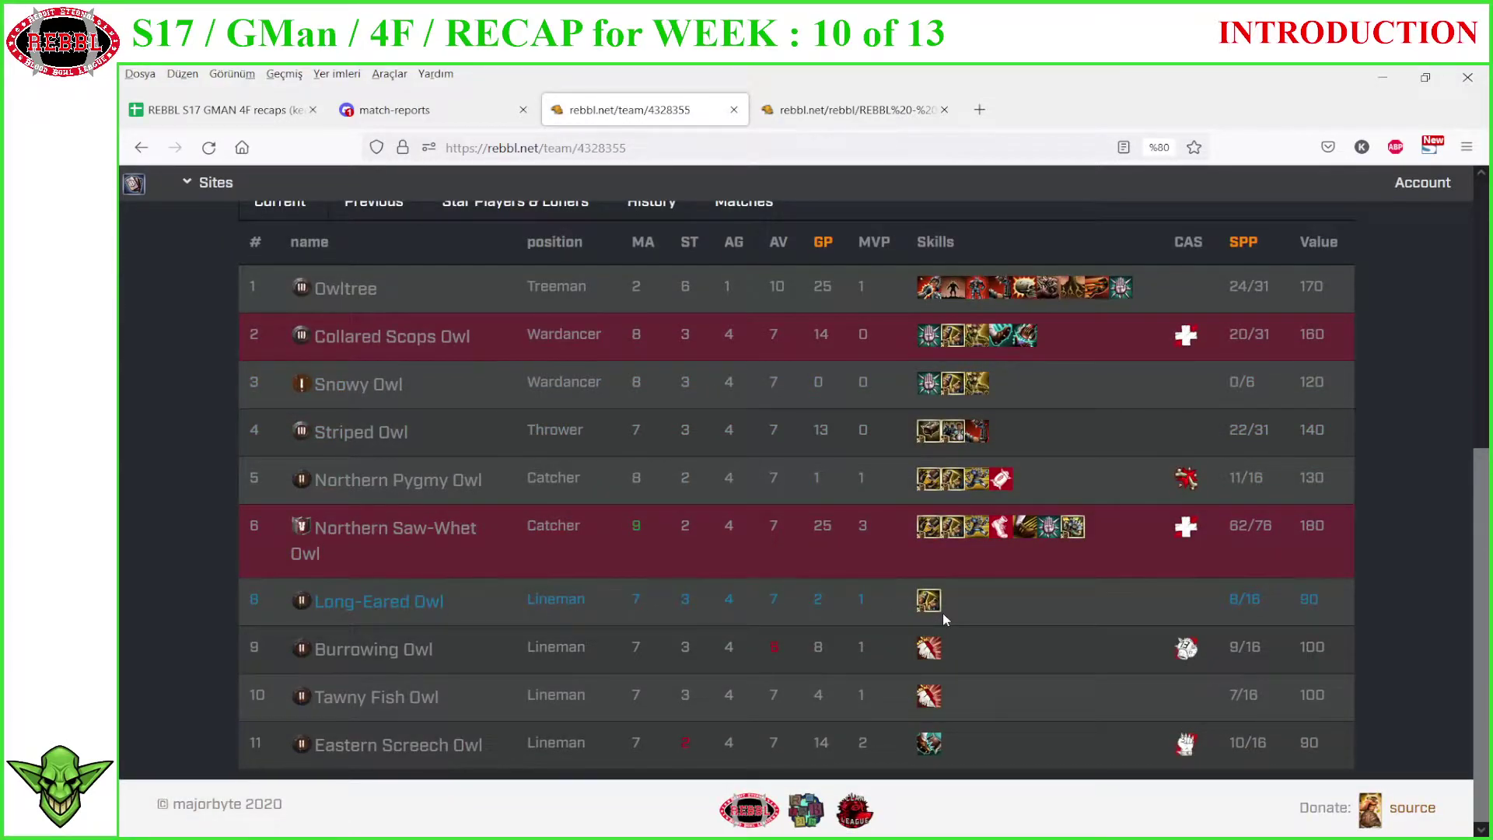
- Return to the match report, check the casualties of Rebbl Furry Harem's number 6 Blitzer and review both player tables again
click(825, 109)
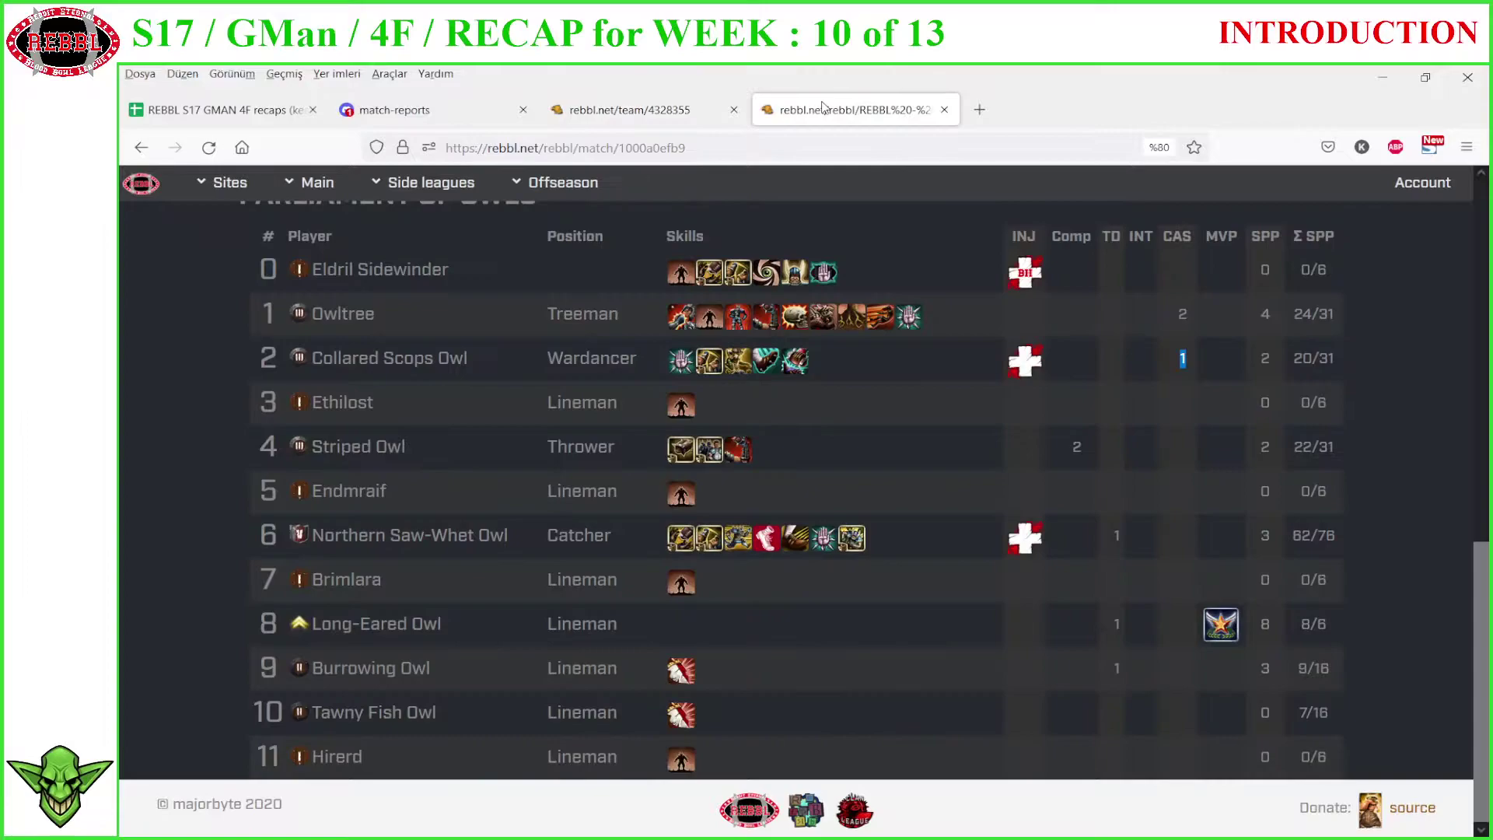
scroll(466, 346, up, 6)
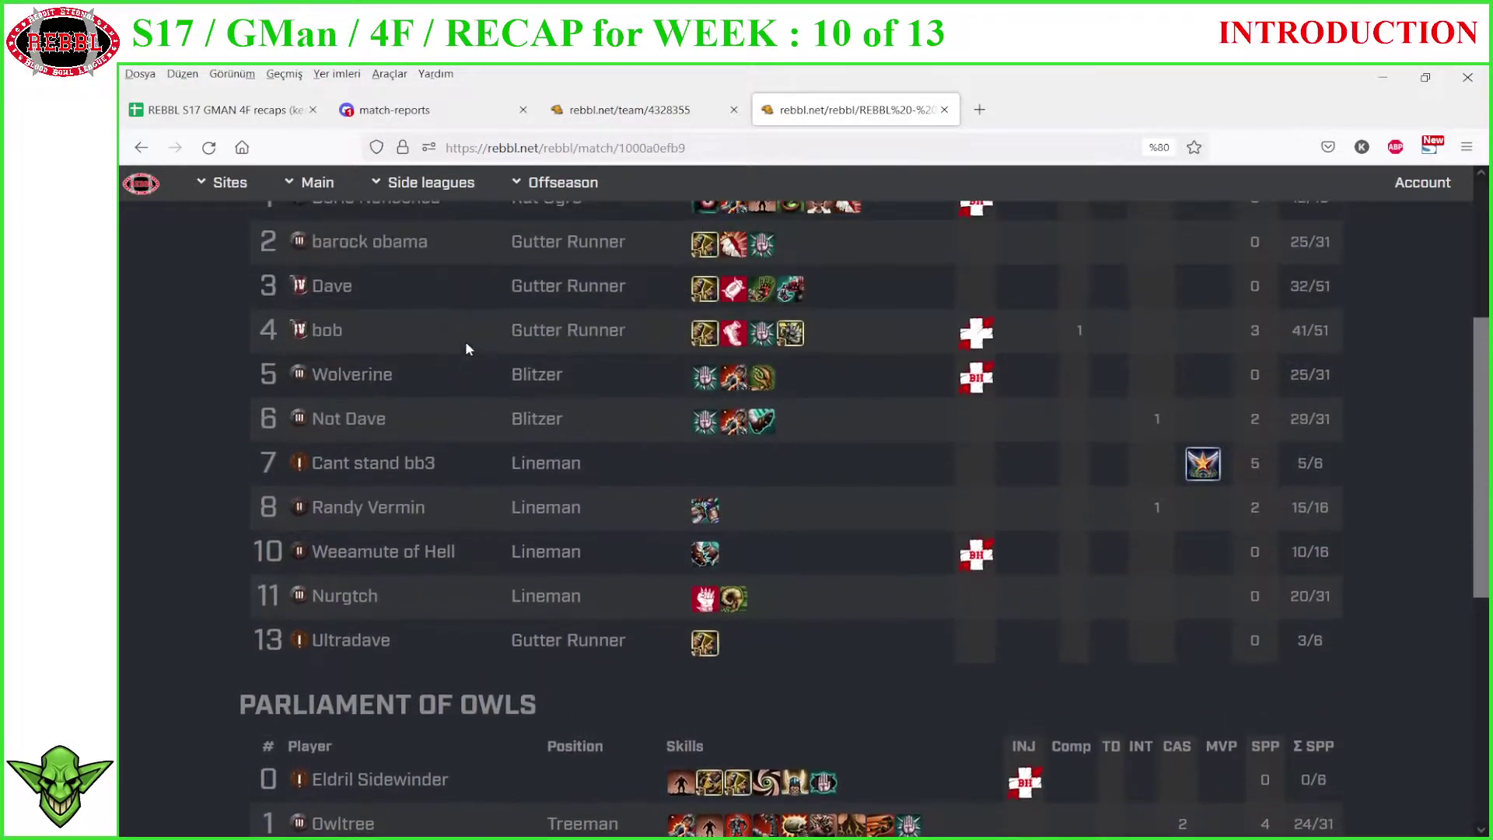
scroll(466, 350, up, 3)
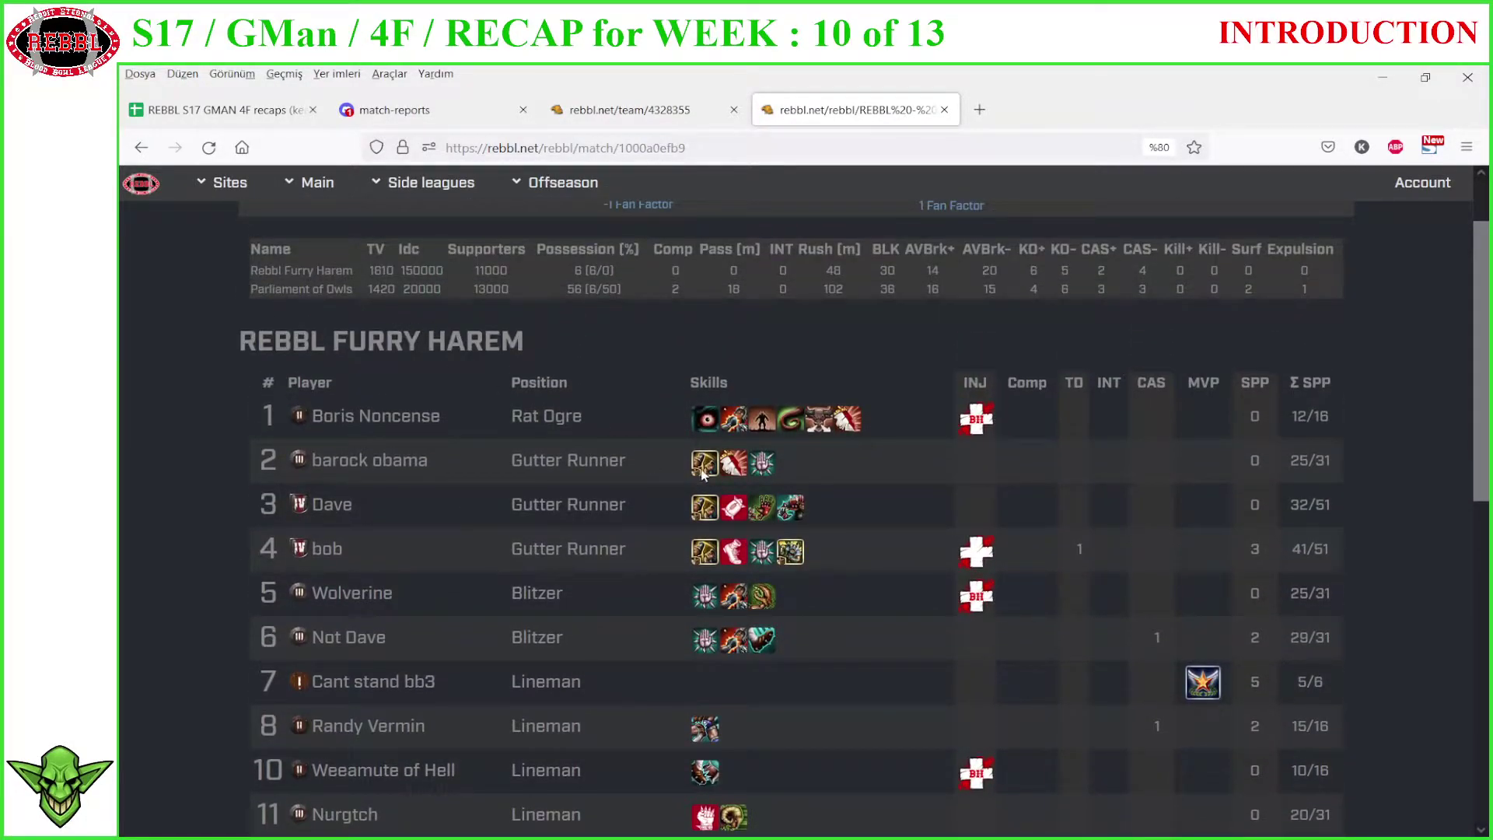
scroll(707, 474, down, 2)
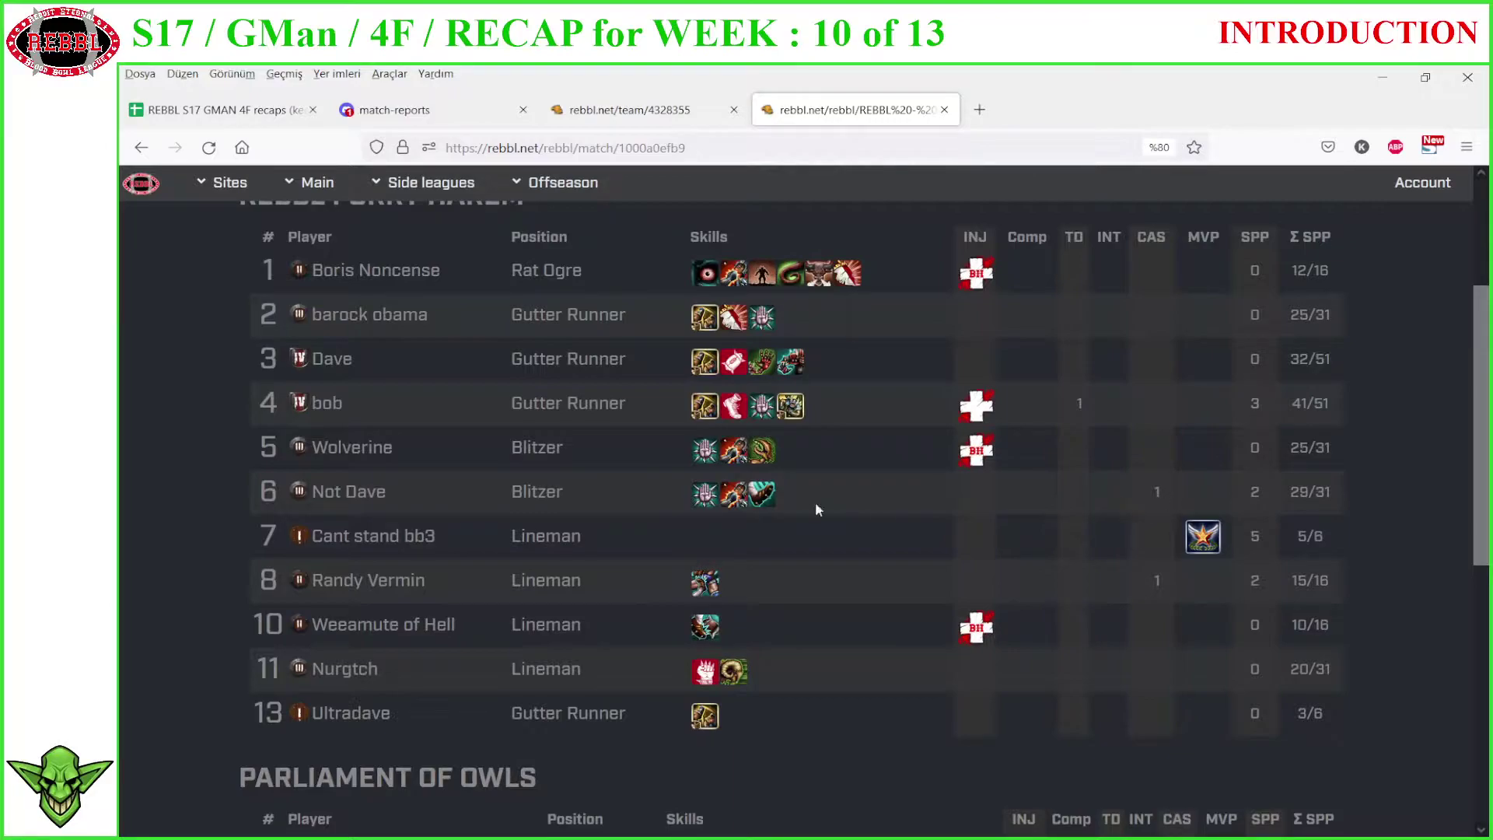
click(1158, 494)
double_click(1157, 493)
click(1157, 495)
scroll(973, 464, down, 7)
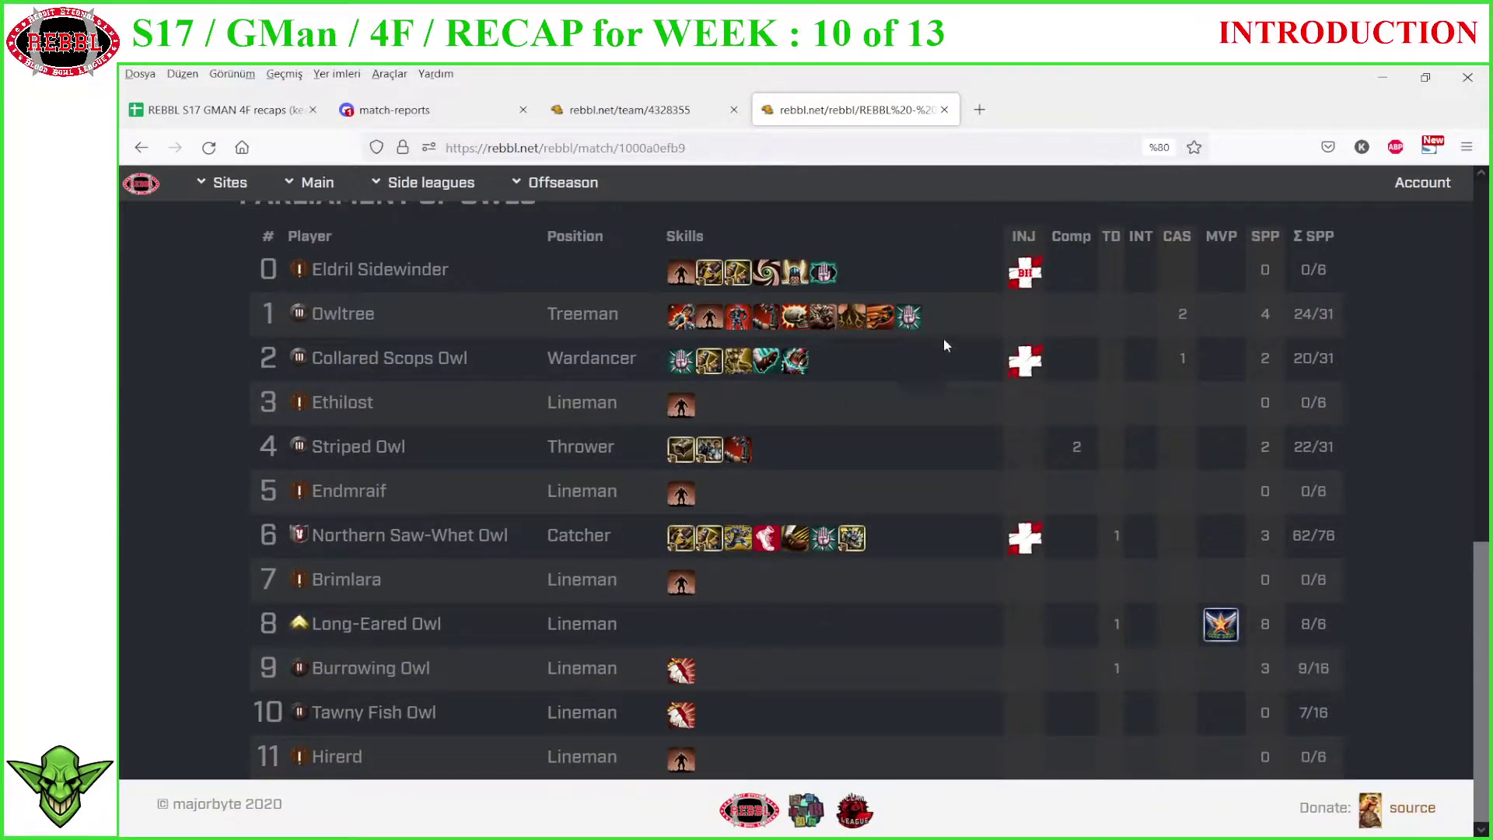
scroll(1001, 339, up, 3)
scroll(996, 339, up, 3)
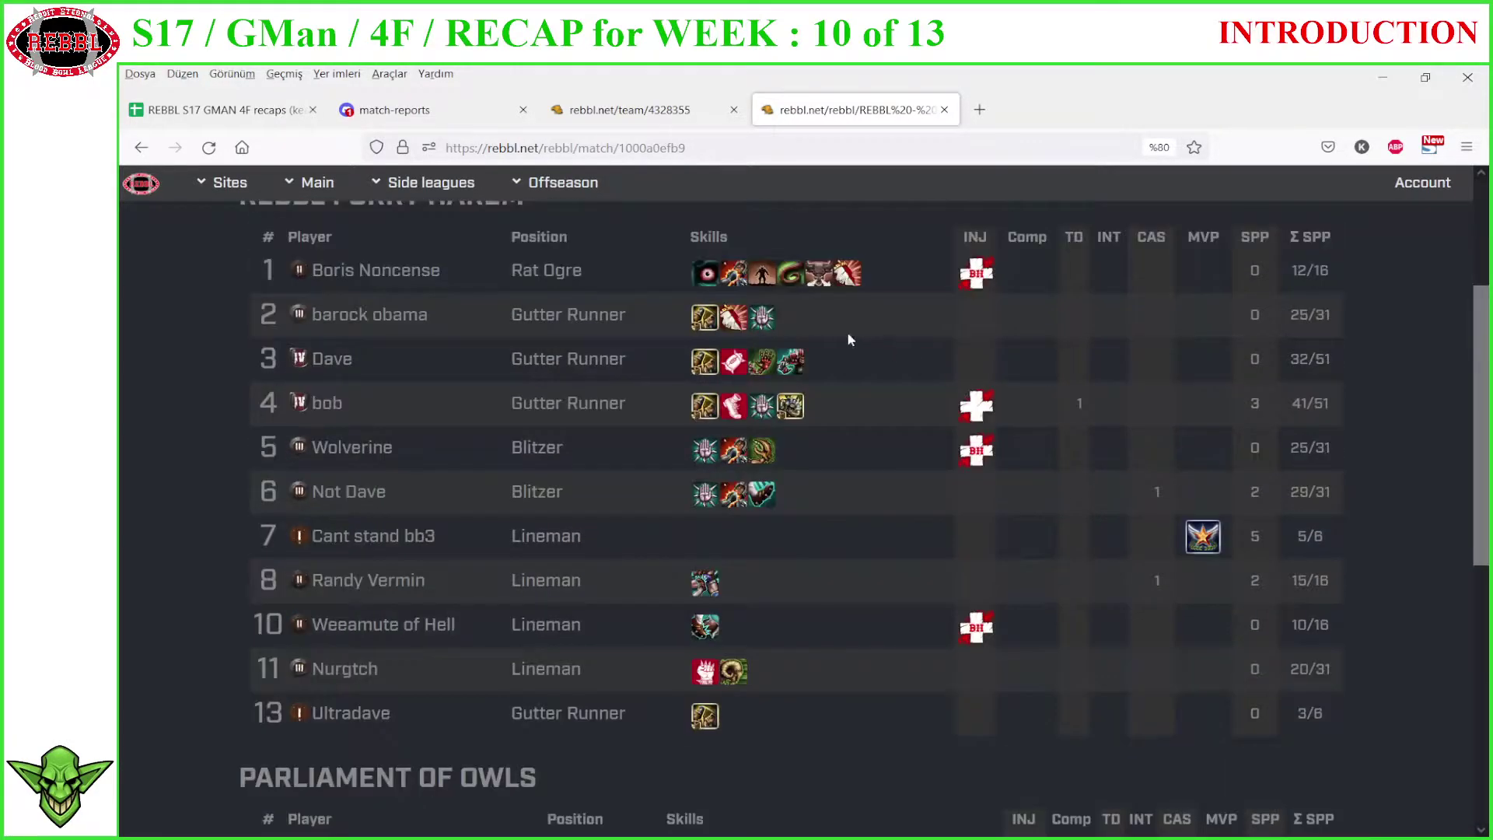